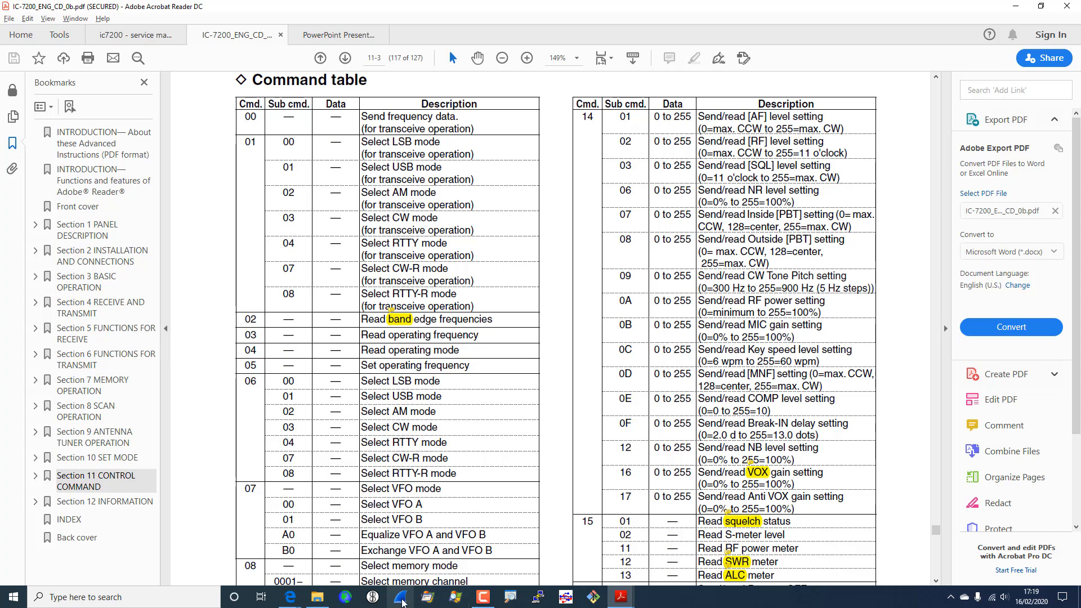
- Switch from the IC-7200 manual in Acrobat Reader to Wireshark's start page of recent captures
{"action": "left_click", "coordinate": [401, 600]}
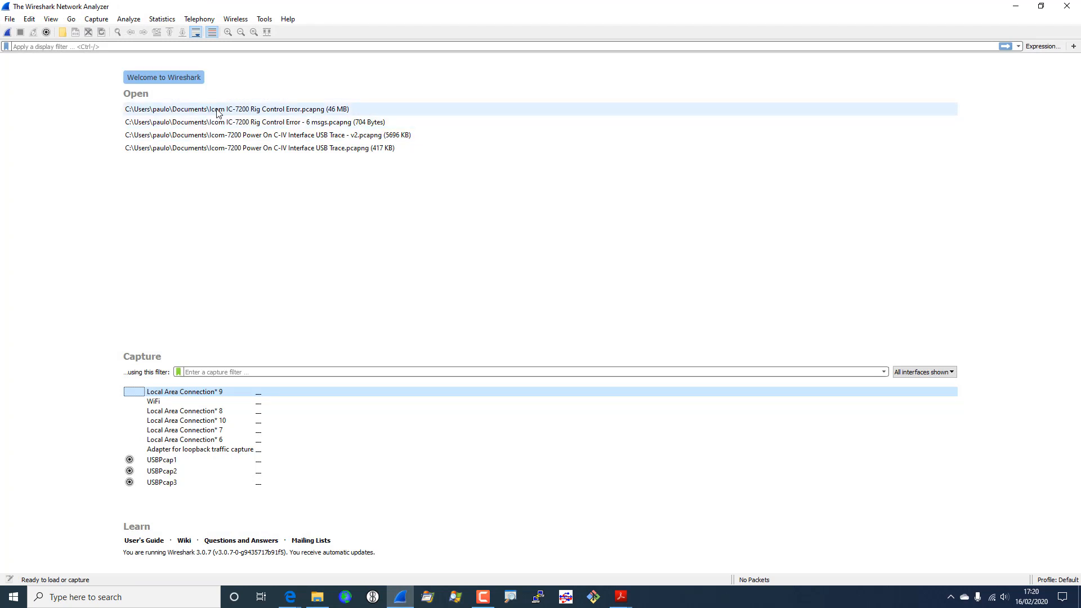
- Open the IC-7200 Rig Control Error capture, filter to usb.addr == "3.7.1", and inspect frame 18611's leftover data
{"action": "double_click", "coordinate": [218, 109]}
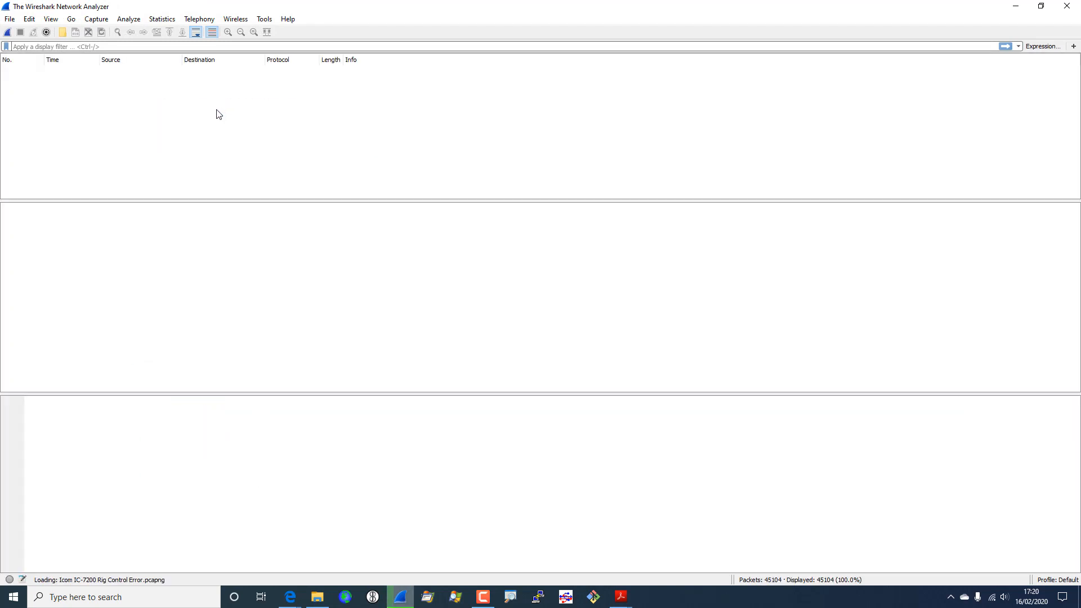
{"action": "left_click", "coordinate": [1020, 46]}
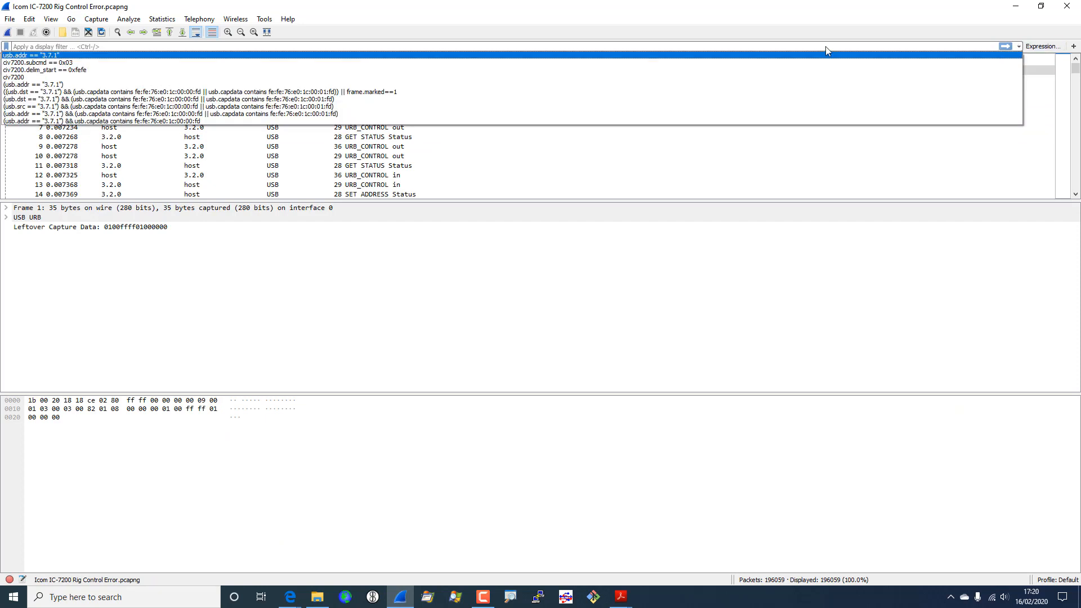
{"action": "left_click", "coordinate": [39, 55]}
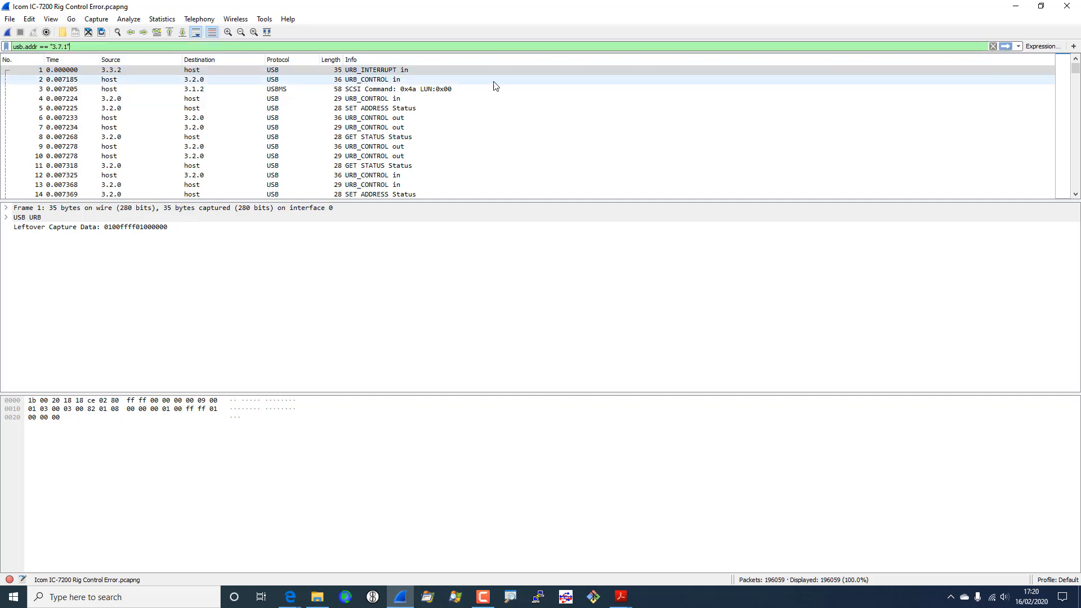
{"action": "left_click", "coordinate": [1005, 46]}
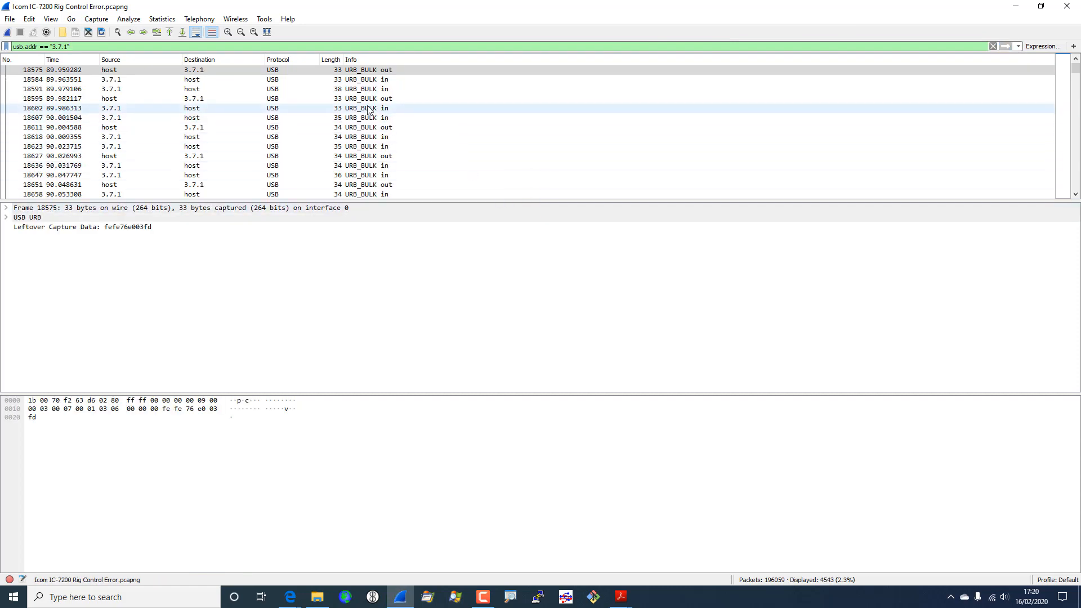
{"action": "left_click", "coordinate": [359, 131]}
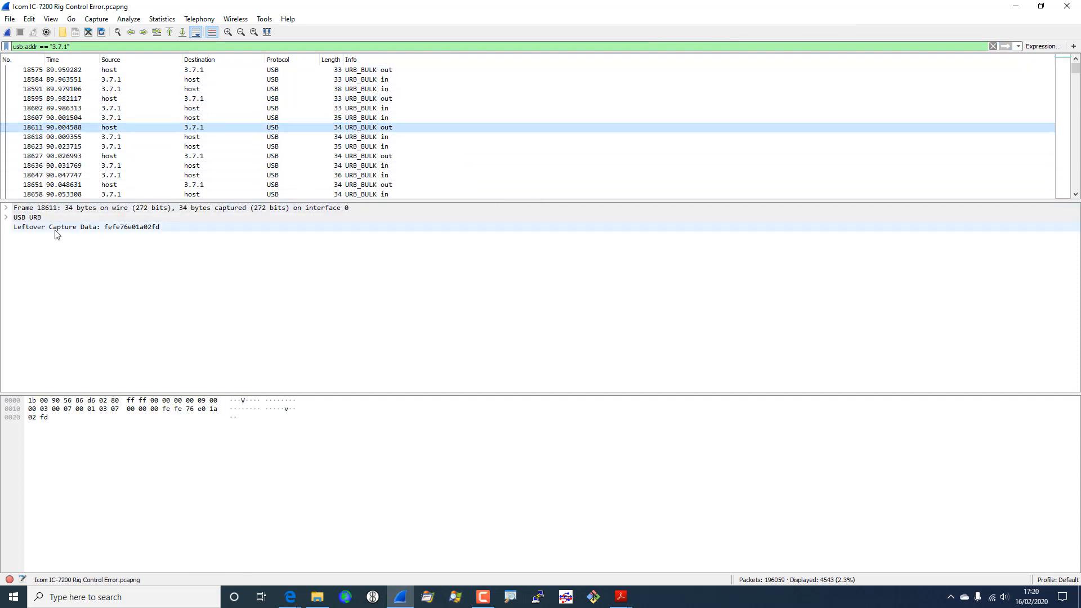
{"action": "left_click", "coordinate": [146, 228]}
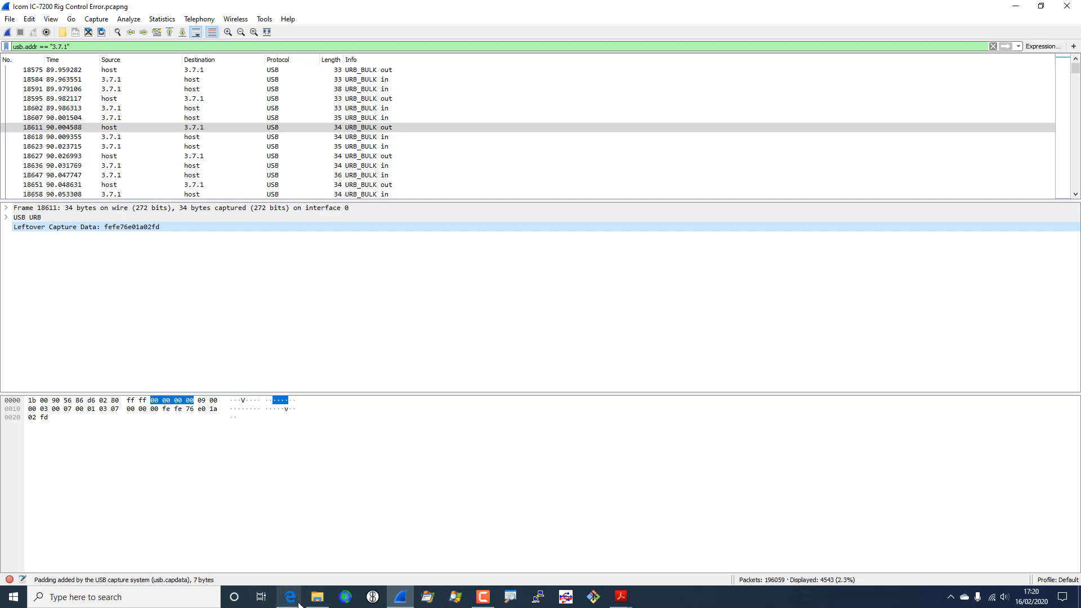
- Bring the civ7200 README in Edge forward and go to the repository's main file listing
{"action": "mouse_move", "coordinate": [290, 602]}
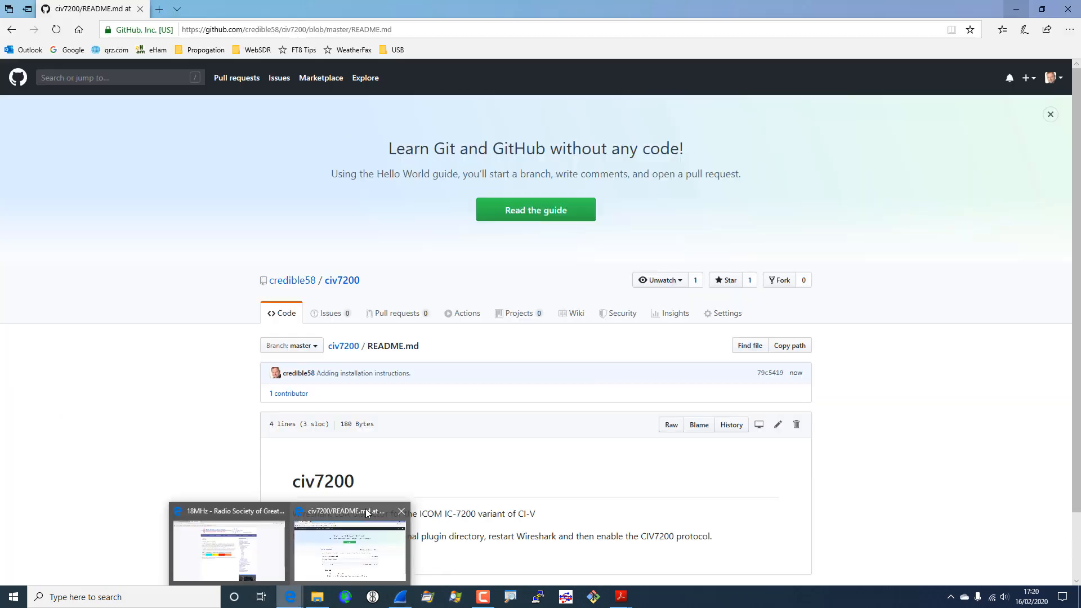
{"action": "left_click", "coordinate": [366, 513]}
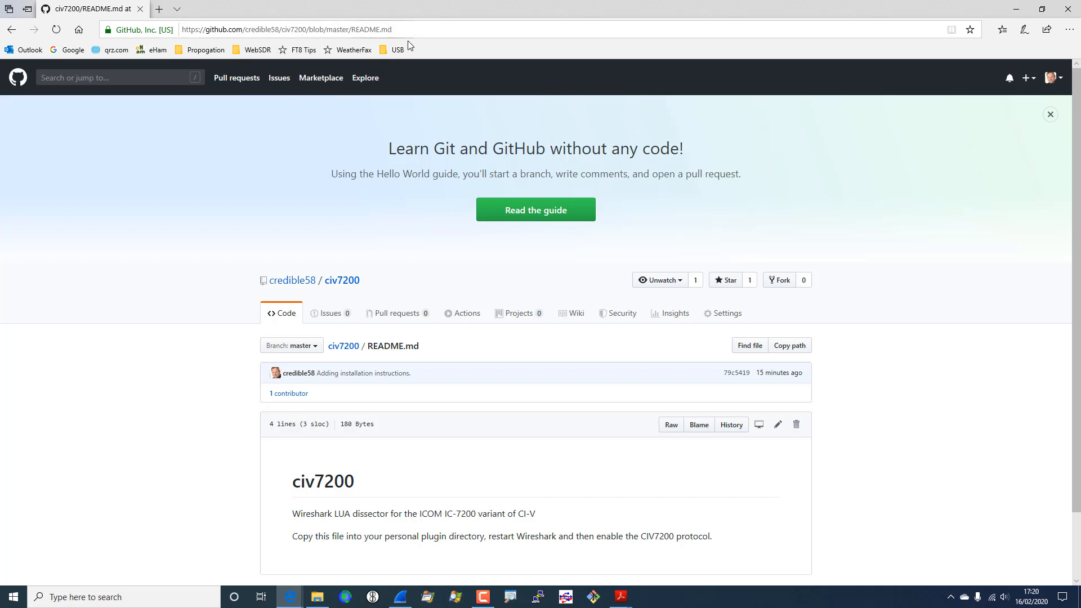
{"action": "left_click", "coordinate": [351, 281]}
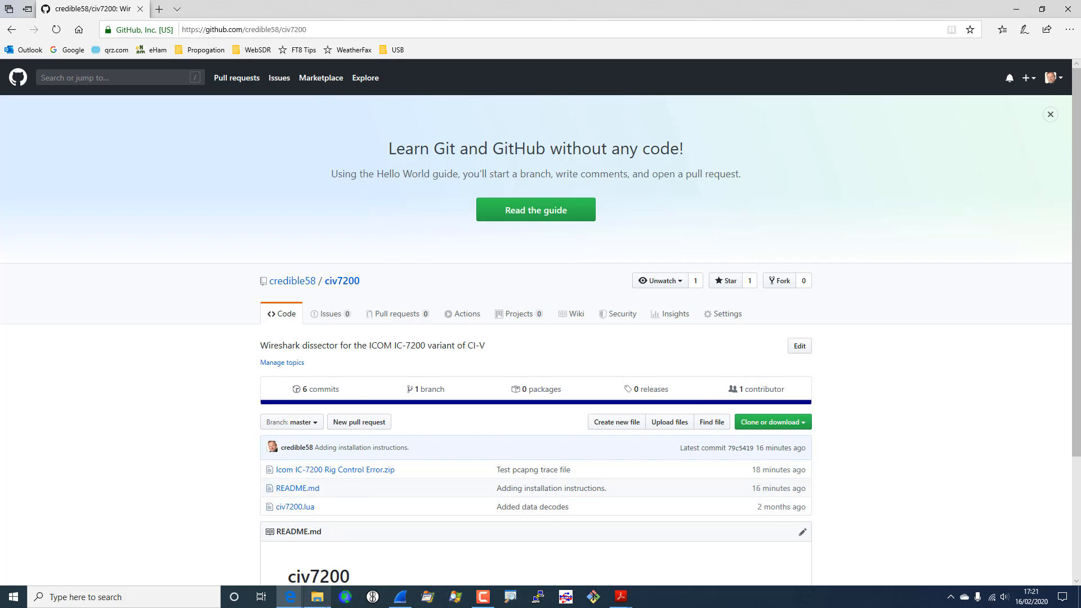
- Browse File Explorer to Local Disk (C:), then return to Wireshark
{"action": "left_click", "coordinate": [318, 596]}
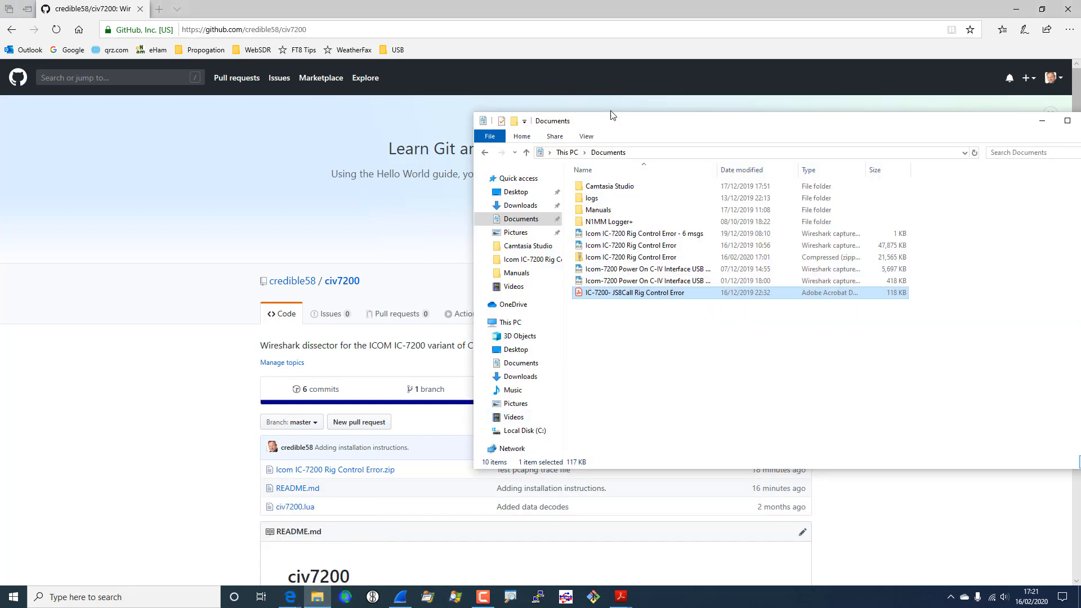
{"action": "left_click", "coordinate": [524, 431]}
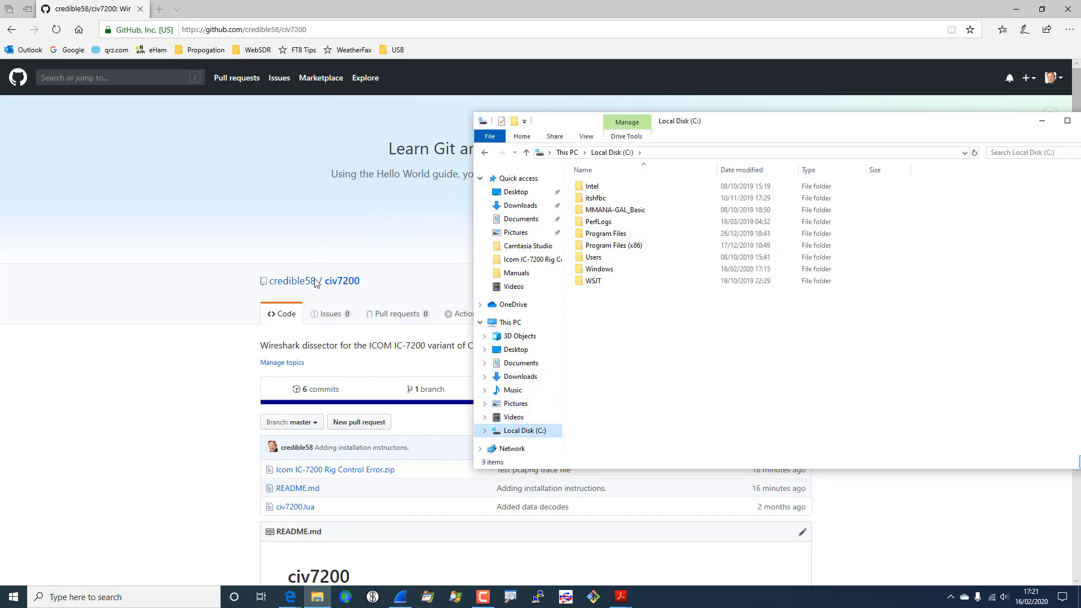
{"action": "key", "text": "alt+Tab"}
{"action": "key", "text": "alt+Tab"}
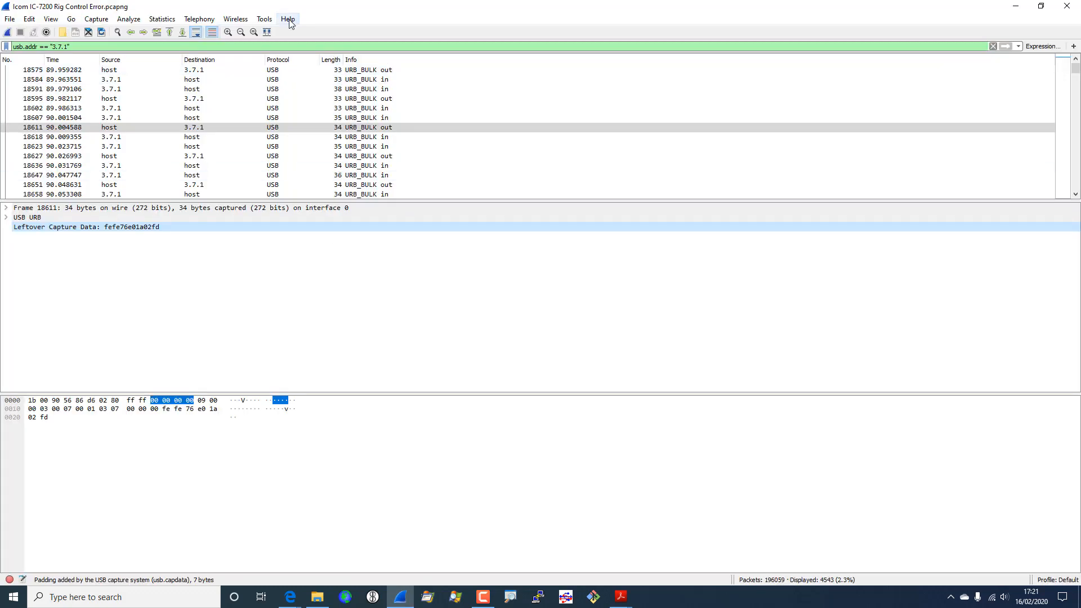
- Verify via About Wireshark's Folders list that civ7200.lua sits in the personal Lua plugins folder
{"action": "left_click", "coordinate": [289, 21]}
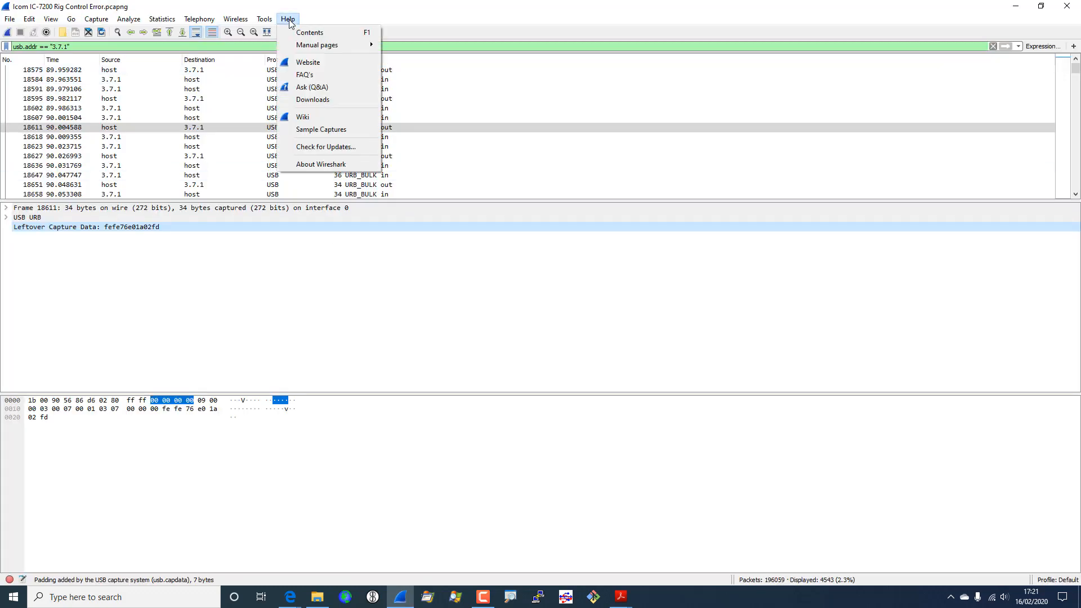
{"action": "left_click", "coordinate": [320, 164]}
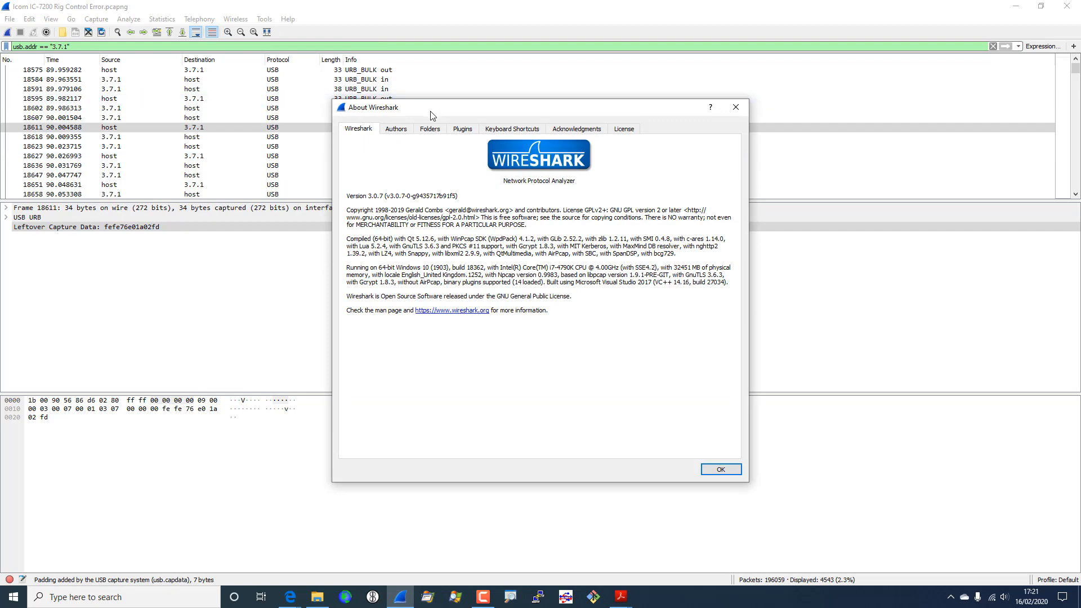
{"action": "left_click", "coordinate": [437, 130]}
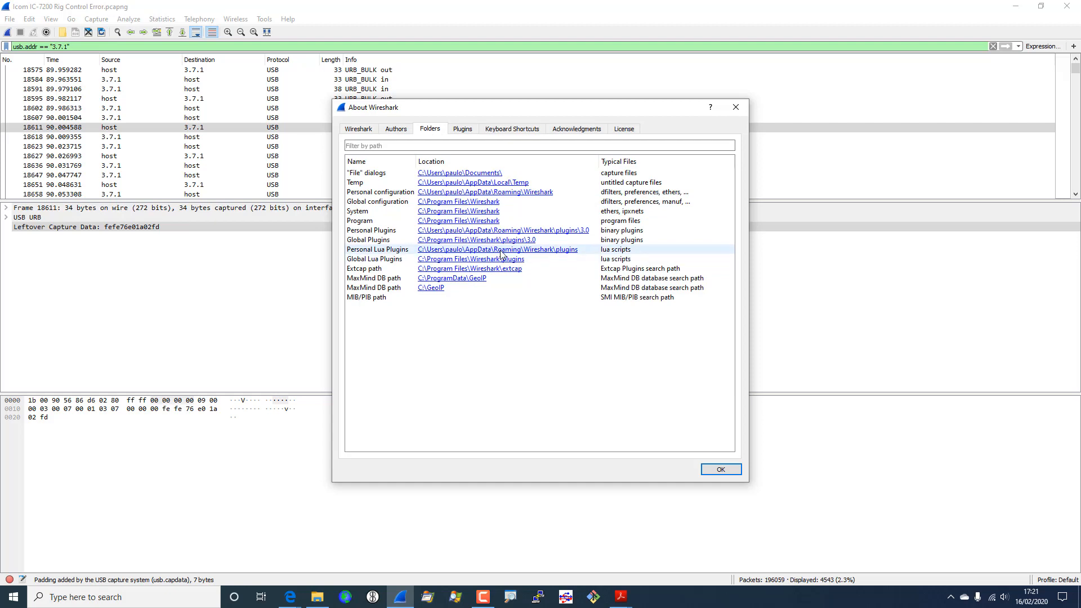
{"action": "left_click", "coordinate": [545, 249]}
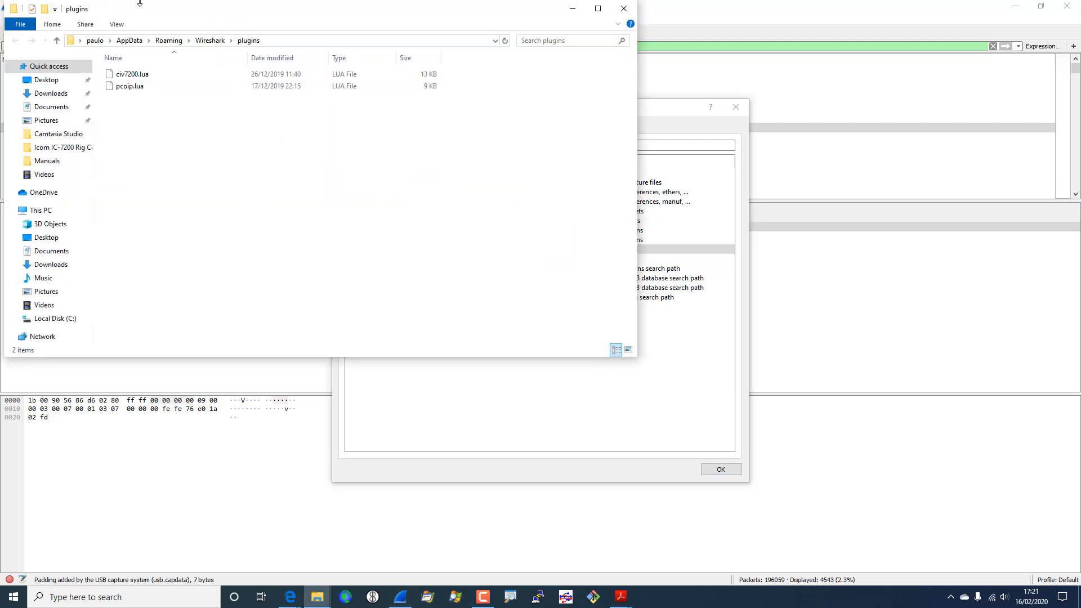
{"action": "left_click", "coordinate": [131, 76]}
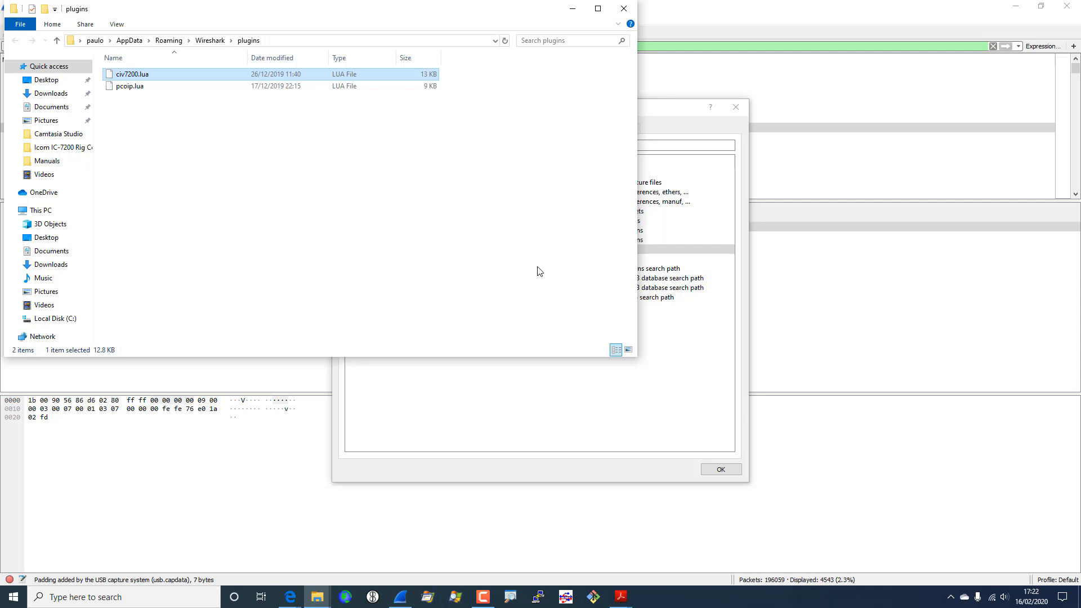
{"action": "left_click", "coordinate": [736, 107]}
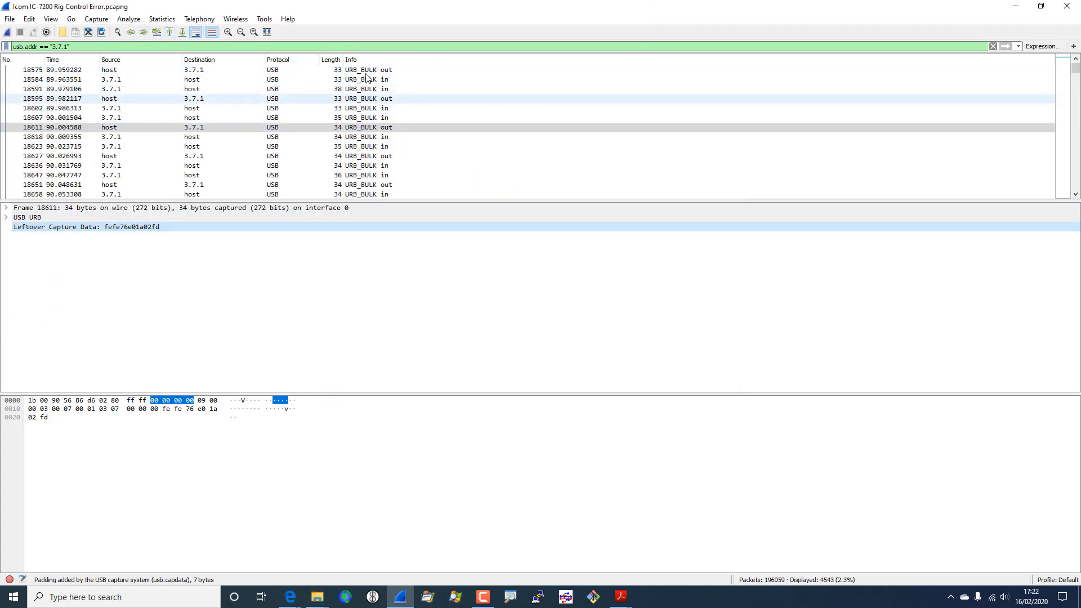
- Search Enabled Protocols for 'civ', tick CIV7200 and confirm with OK
{"action": "left_click", "coordinate": [133, 21]}
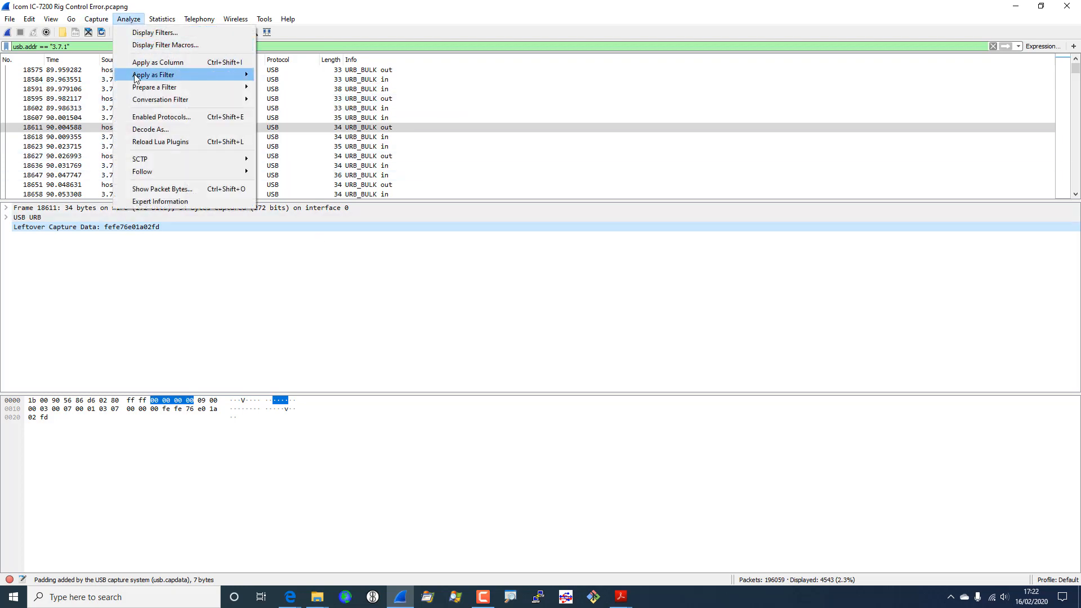
{"action": "left_click", "coordinate": [152, 117]}
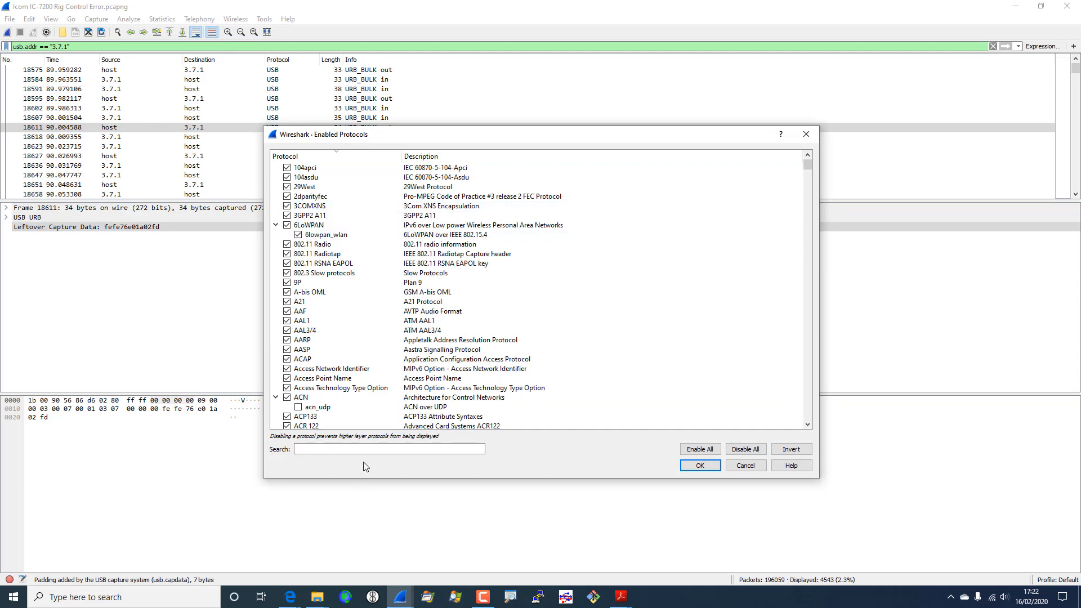
{"action": "left_click", "coordinate": [373, 450]}
{"action": "type", "text": "cu"}
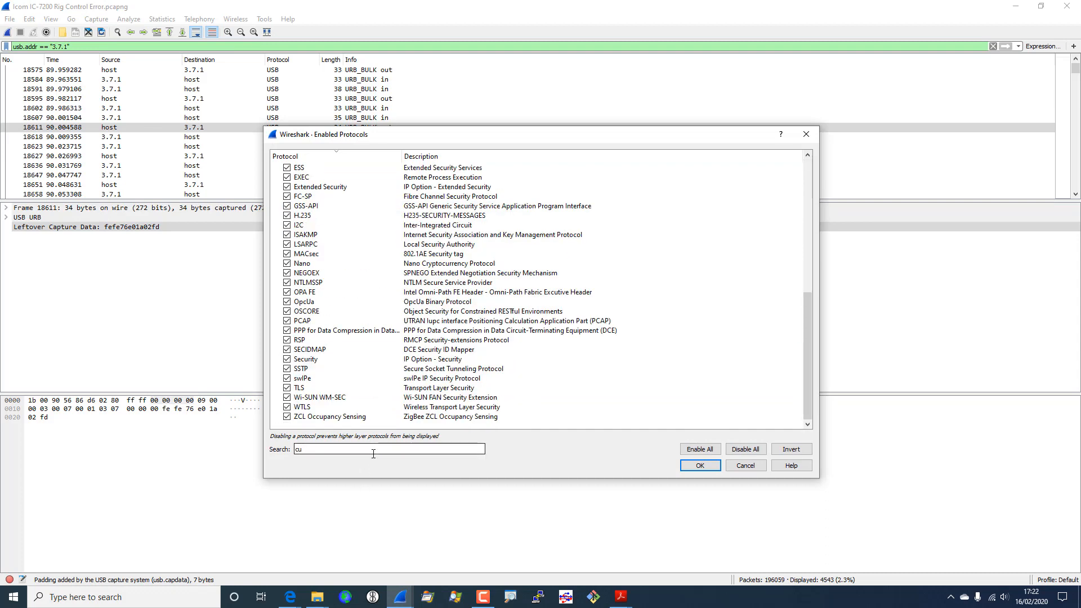
{"action": "key", "text": "BackSpace"}
{"action": "type", "text": "iv"}
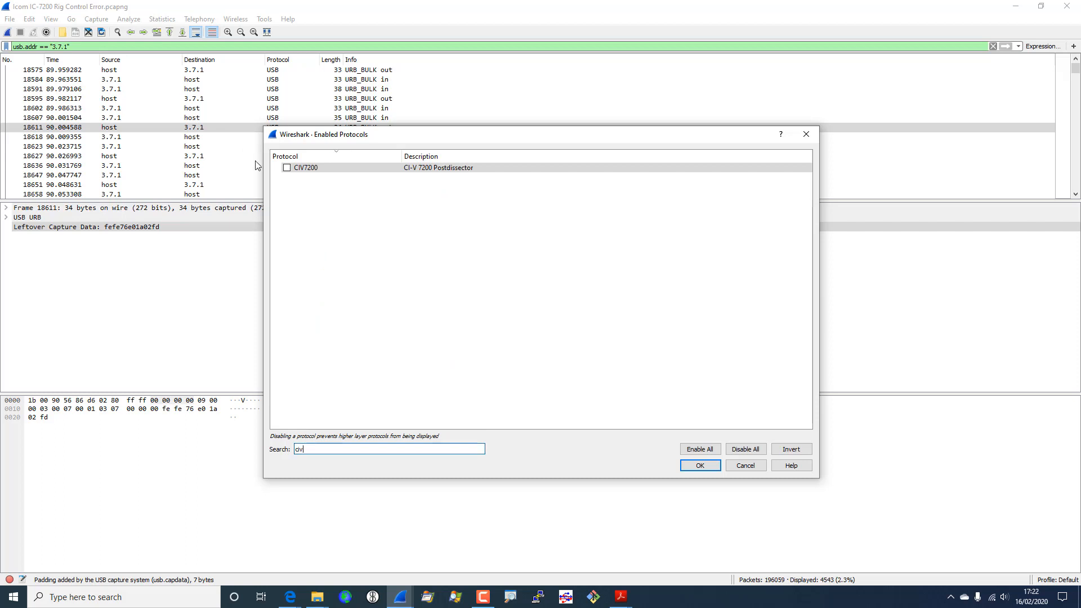
{"action": "left_click", "coordinate": [287, 167]}
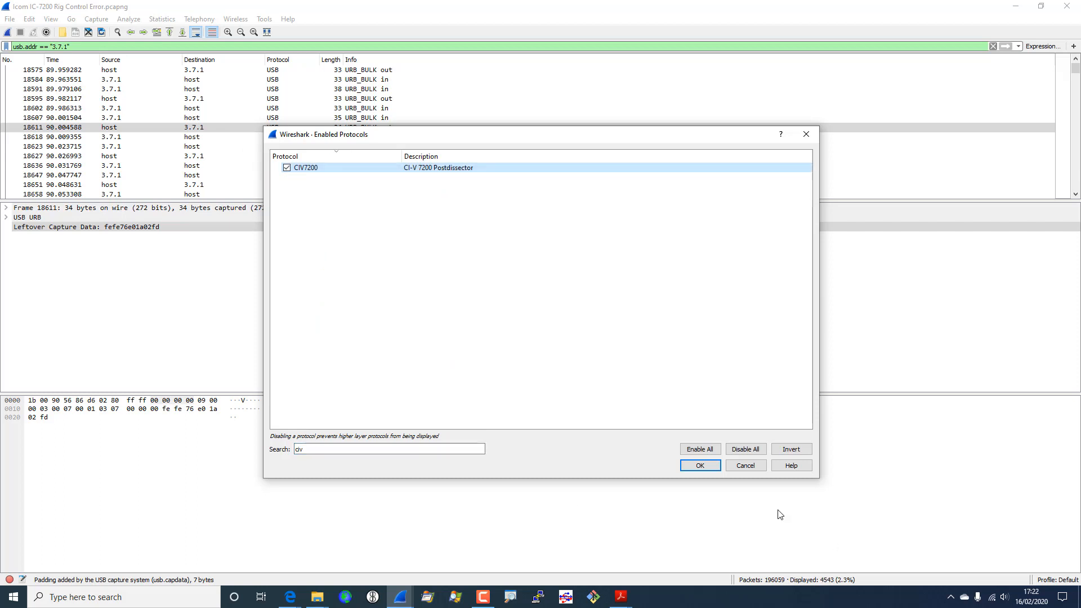
{"action": "left_click", "coordinate": [700, 465]}
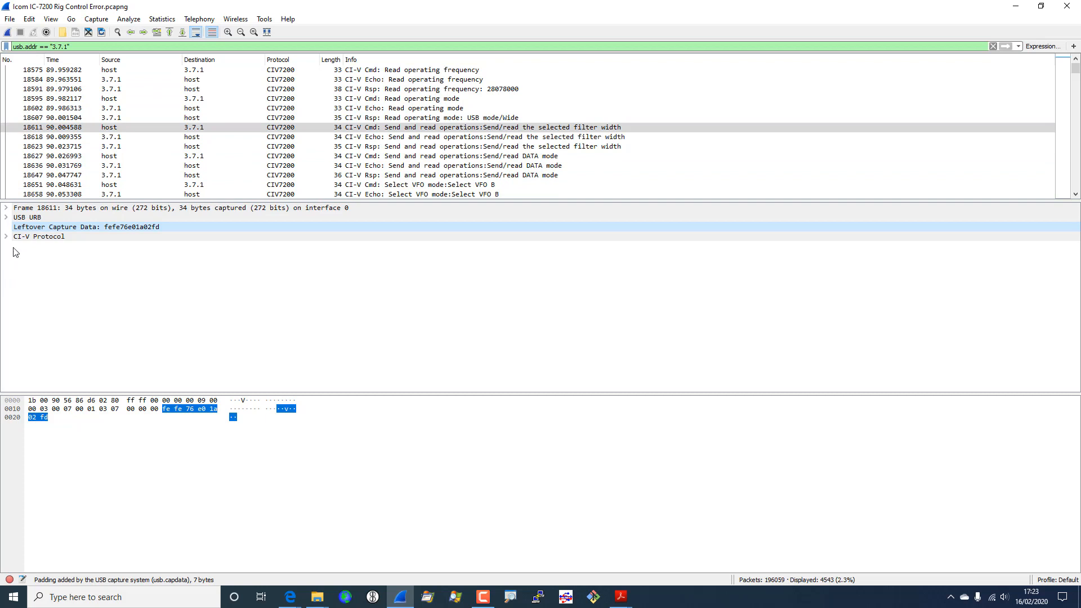
- Prepare the filter usb.device_address == 7 from frame 18611's USB URB Device address field
{"action": "left_click", "coordinate": [6, 218]}
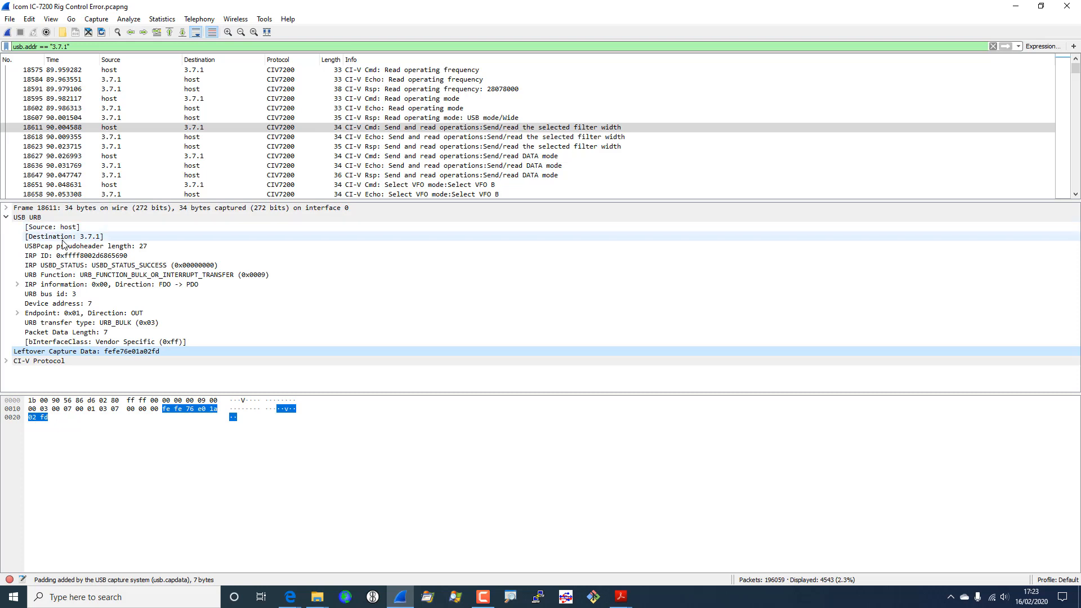
{"action": "right_click", "coordinate": [62, 307]}
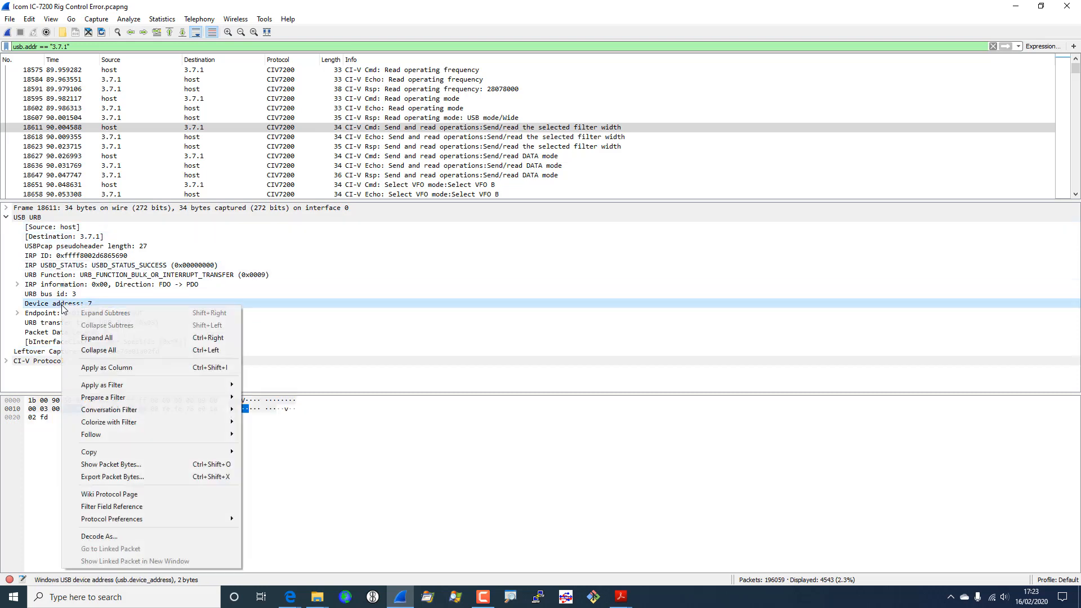
{"action": "mouse_move", "coordinate": [104, 399]}
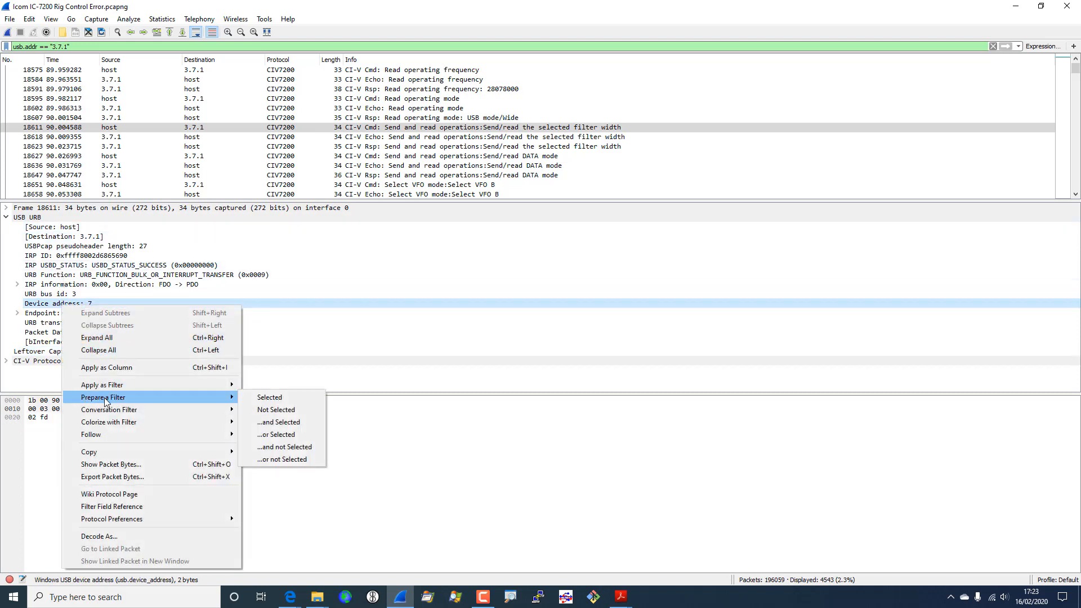
{"action": "left_click", "coordinate": [272, 395]}
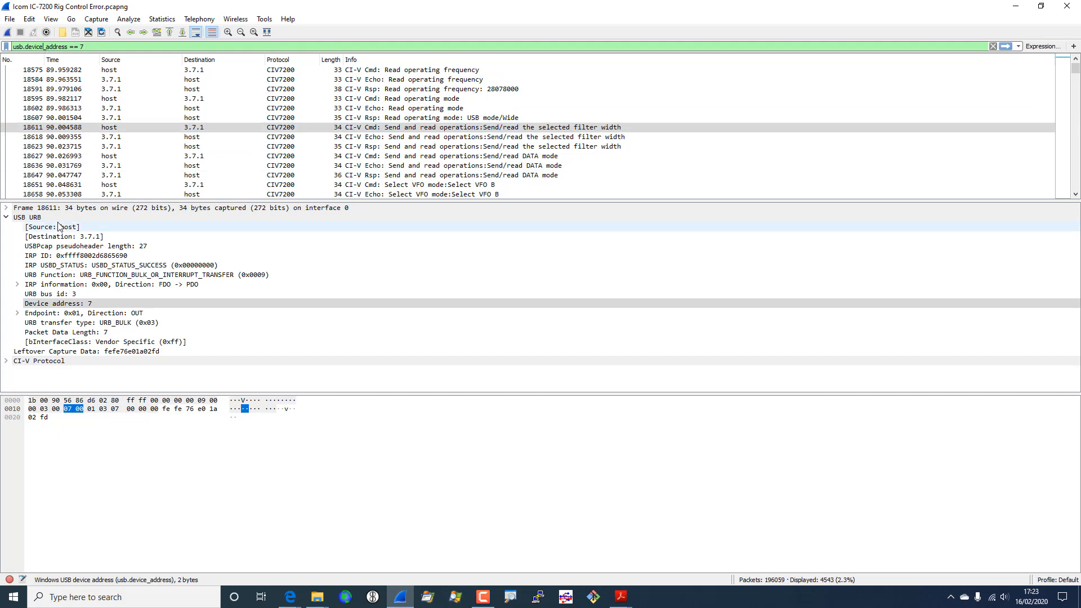
- Rewrite the display filter to usb.address == 3 and apply it
{"action": "key", "text": "BackSpace"}
{"action": "key", "text": "BackSpace"}
{"action": "key", "text": "BackSpace"}
{"action": "key", "text": "BackSpace"}
{"action": "key", "text": "BackSpace"}
{"action": "key", "text": "BackSpace"}
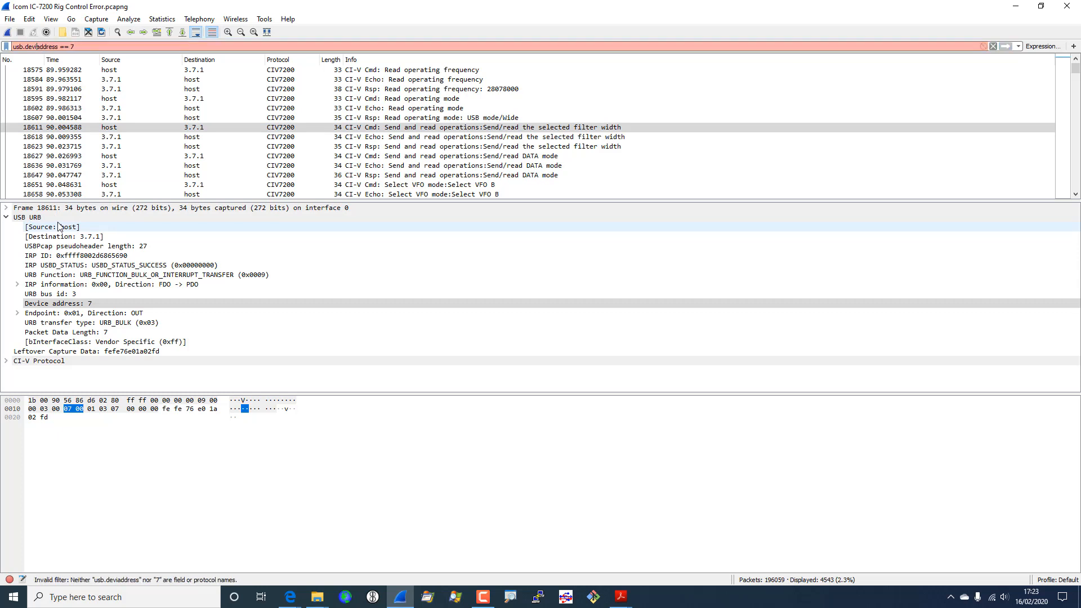
{"action": "key", "text": "Delete"}
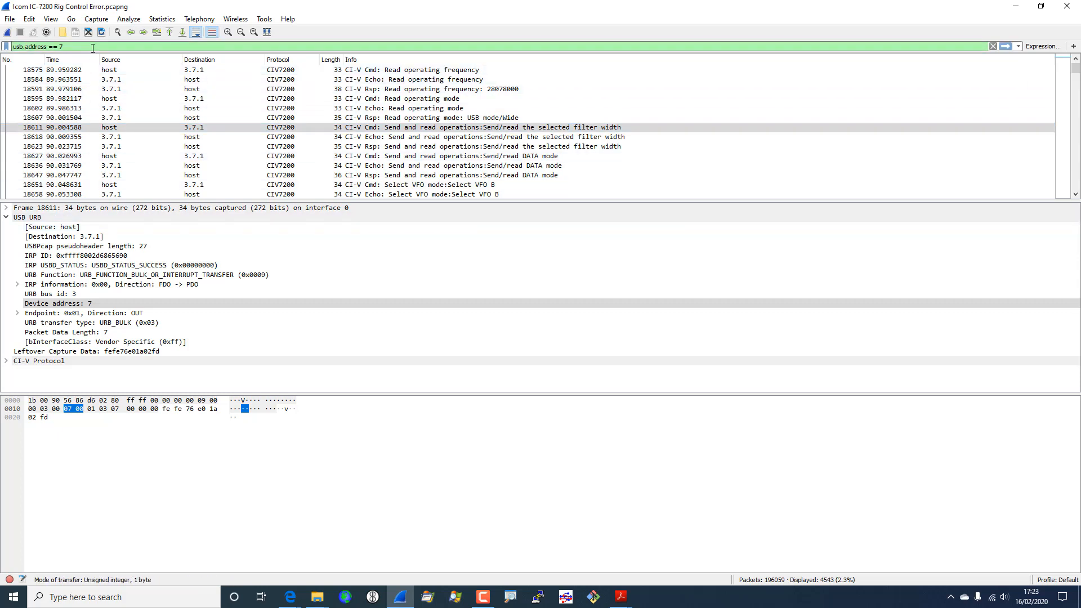
{"action": "key", "text": "BackSpace"}
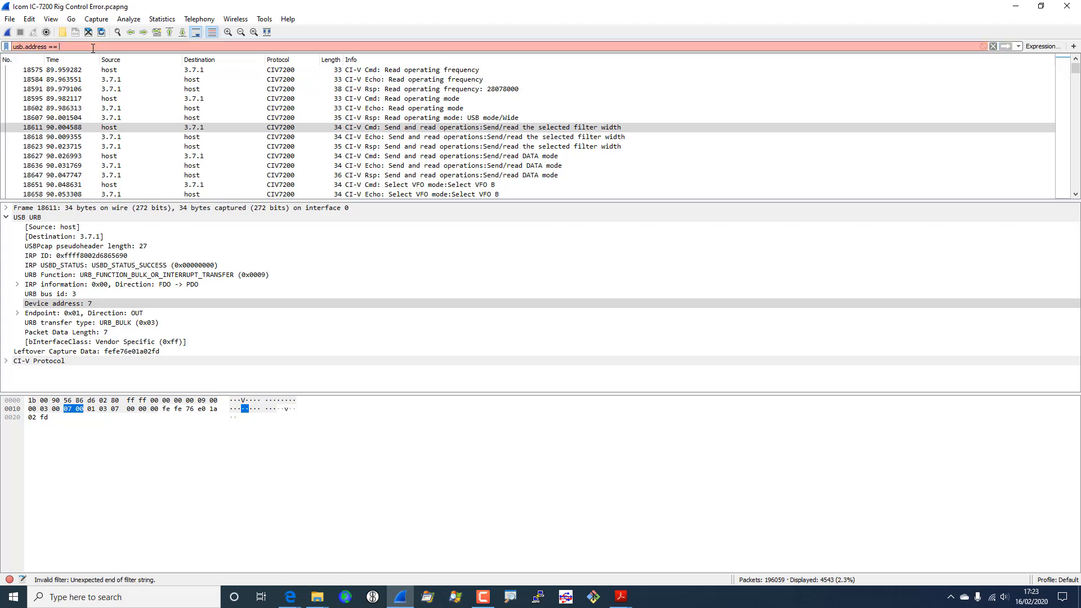
{"action": "type", "text": "\"3.7.1\""}
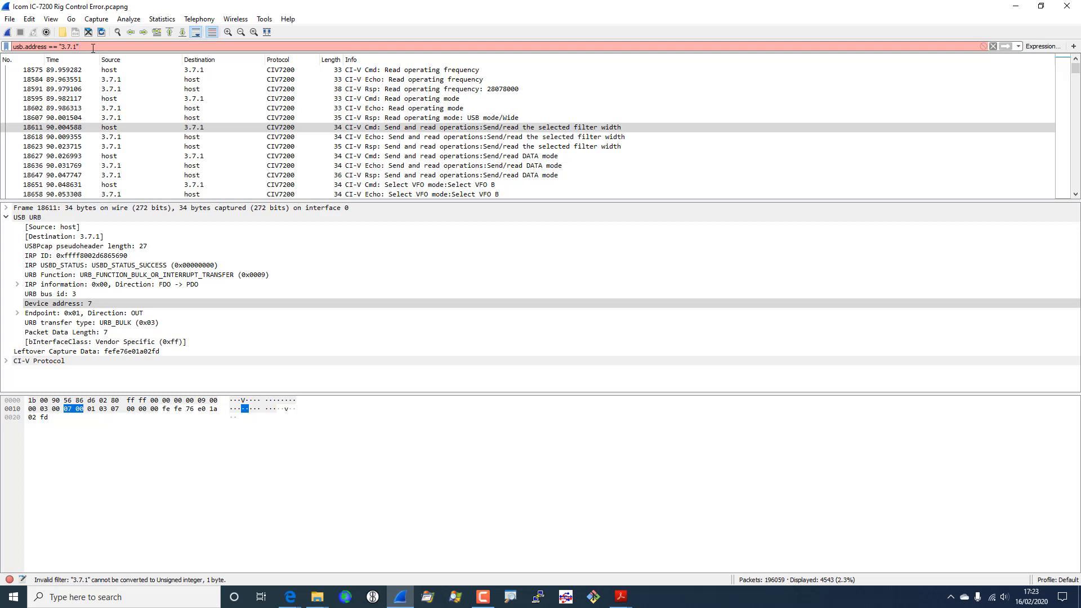
{"action": "key", "text": "BackSpace"}
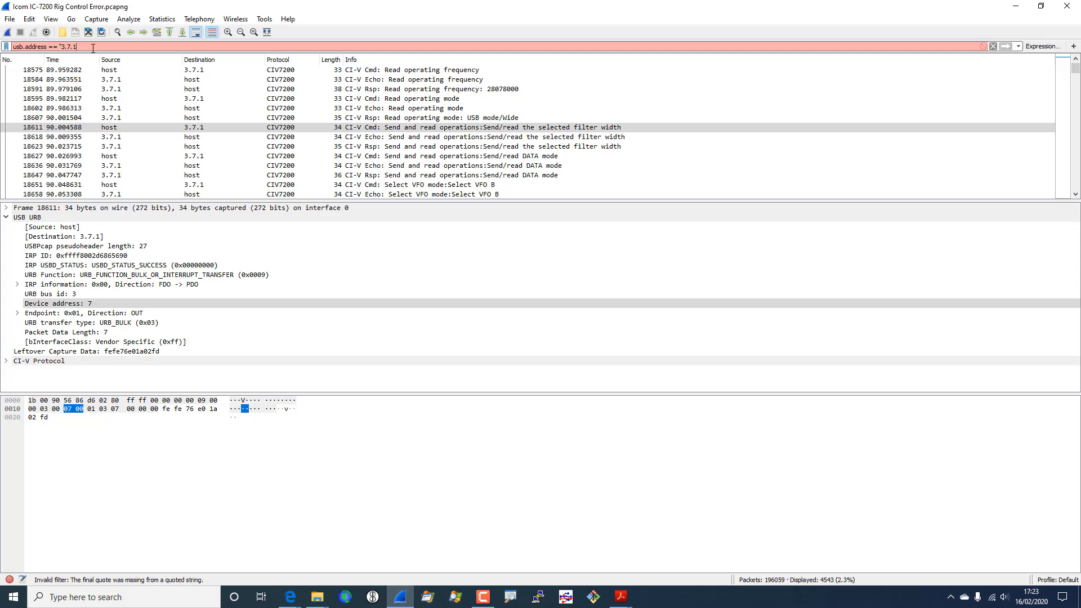
{"action": "key", "text": "BackSpace"}
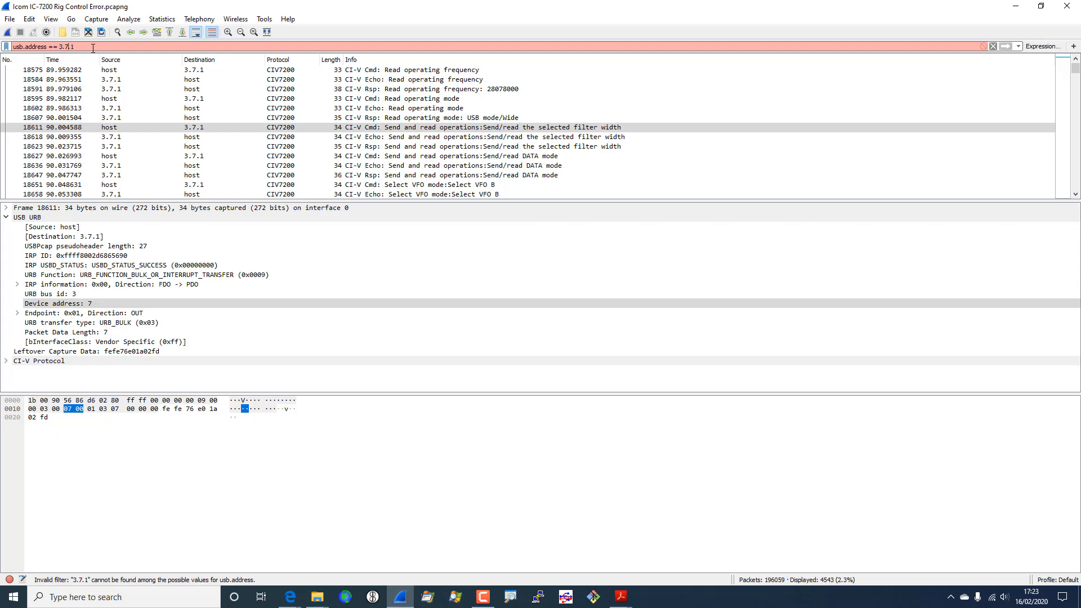
{"action": "key", "text": "BackSpace"}
{"action": "key", "text": "BackSpace"}
{"action": "key", "text": "BackSpace"}
{"action": "key", "text": "BackSpace"}
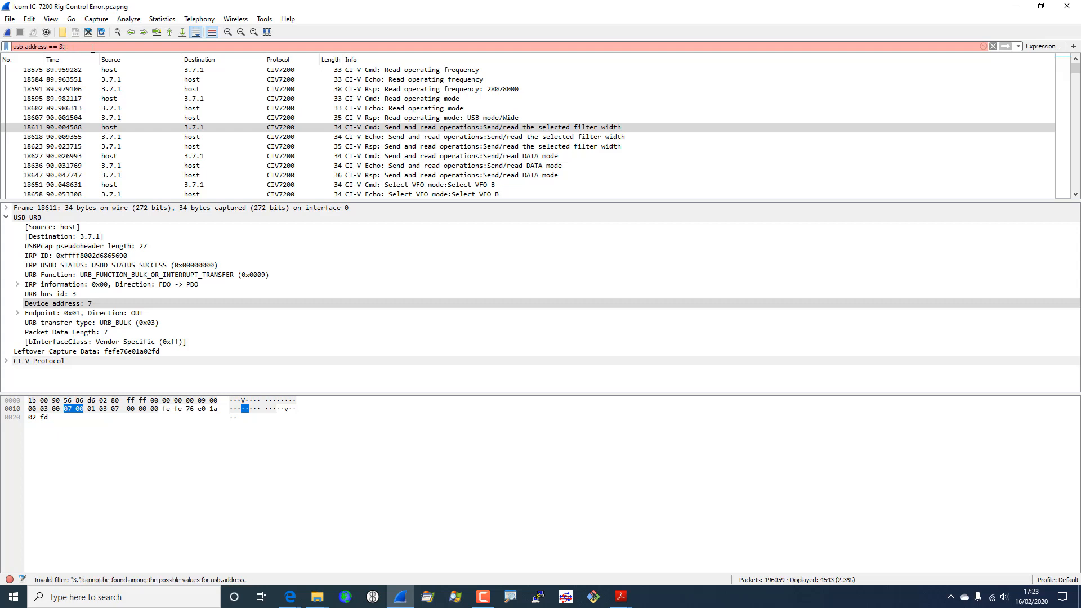
{"action": "key", "text": "Return"}
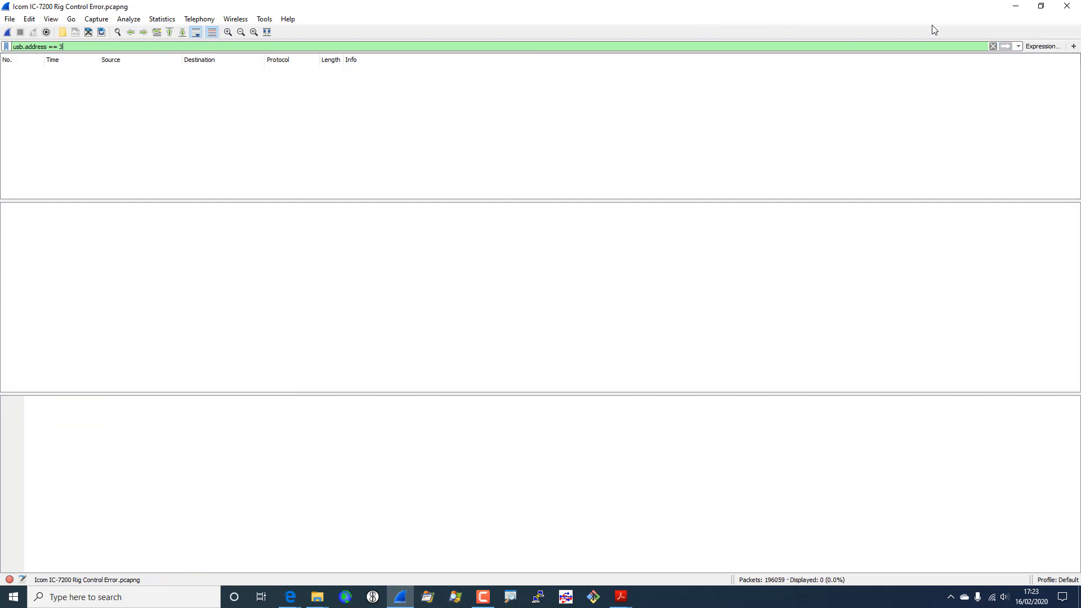
- Reapply usb.addr == "3.7.1" from the filter history and select the first packet, frame 18575
{"action": "left_click", "coordinate": [1018, 47]}
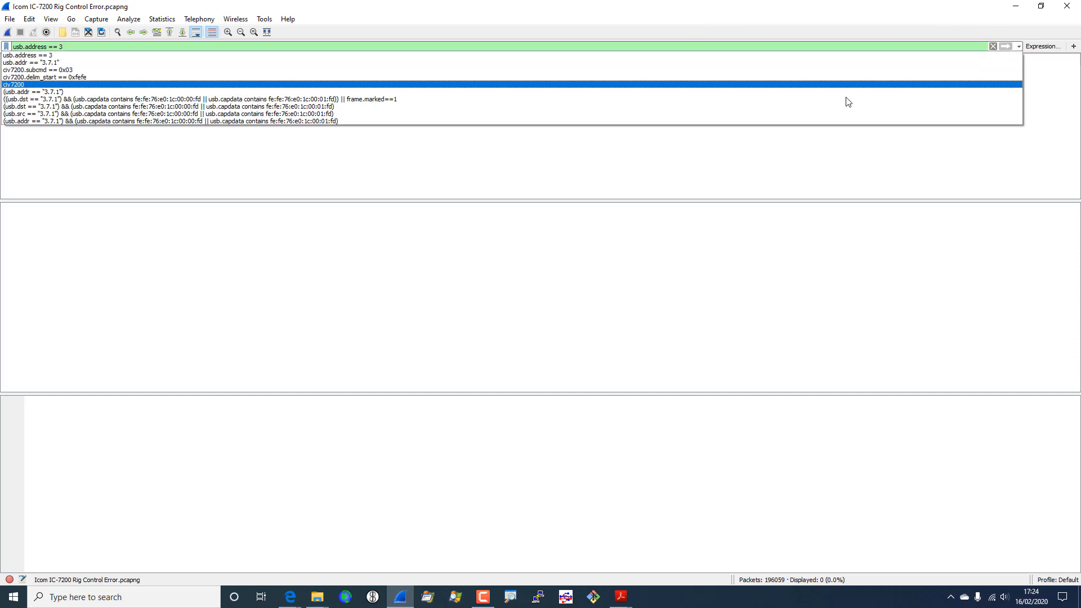
{"action": "left_click", "coordinate": [621, 66]}
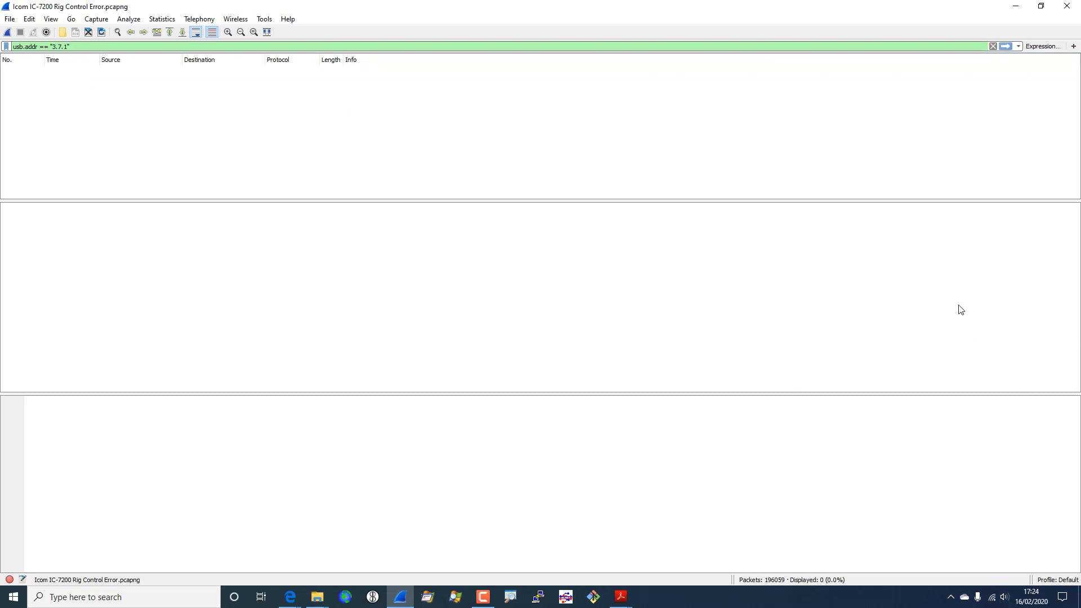
{"action": "left_click", "coordinate": [1006, 47]}
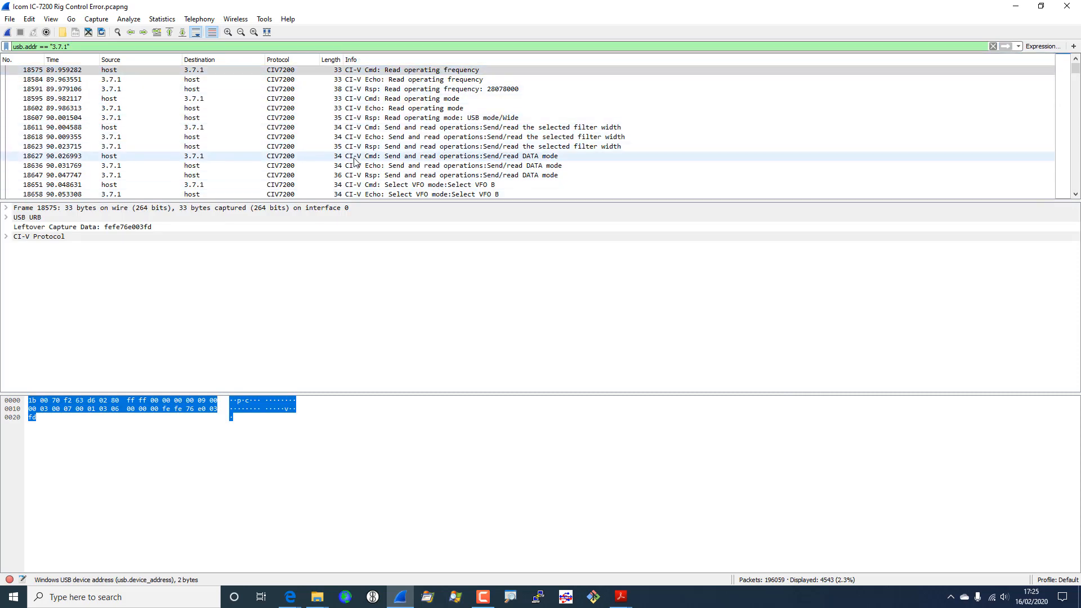
{"action": "left_click", "coordinate": [442, 72]}
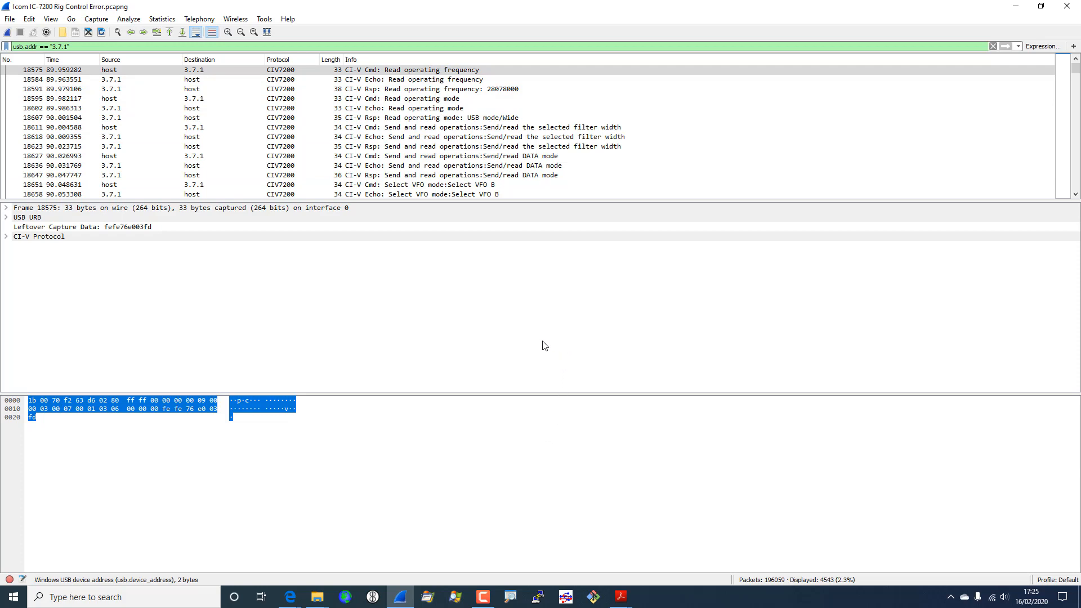
{"action": "left_click", "coordinate": [373, 597]}
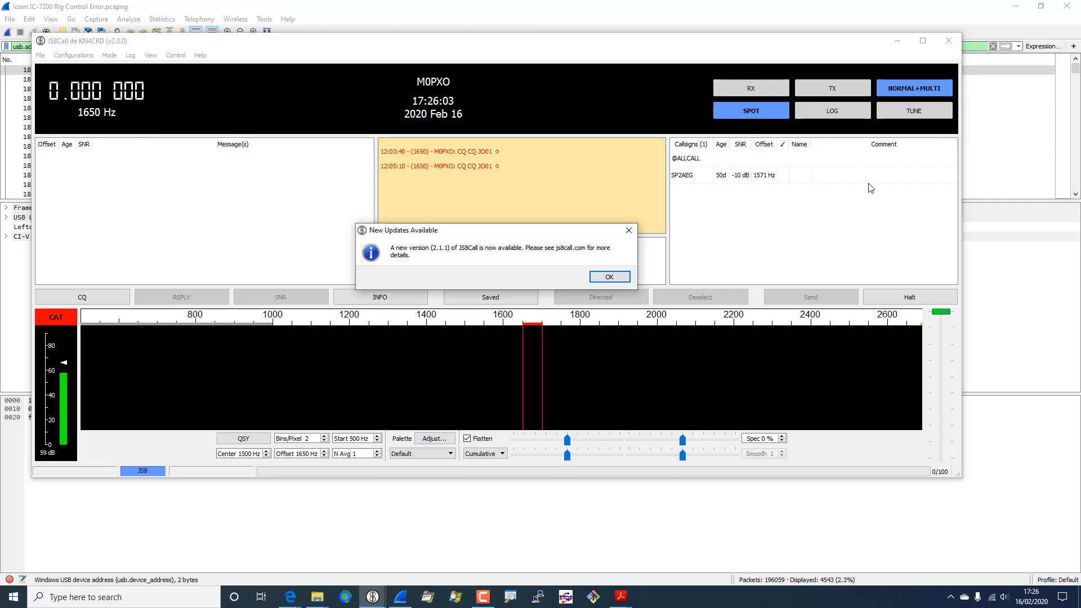
{"action": "left_click", "coordinate": [609, 278]}
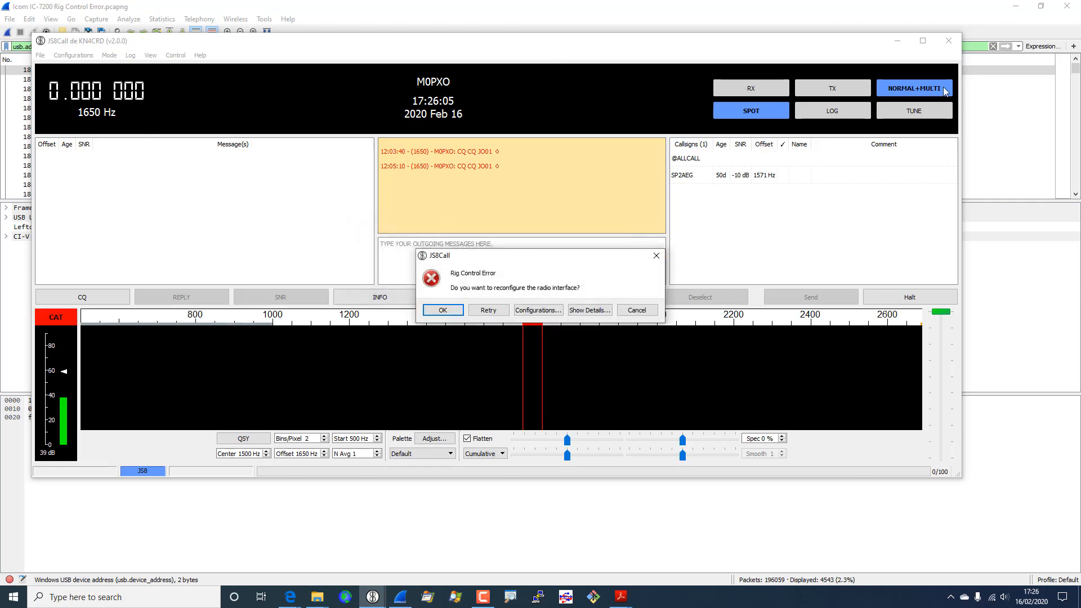
{"action": "left_click", "coordinate": [637, 310]}
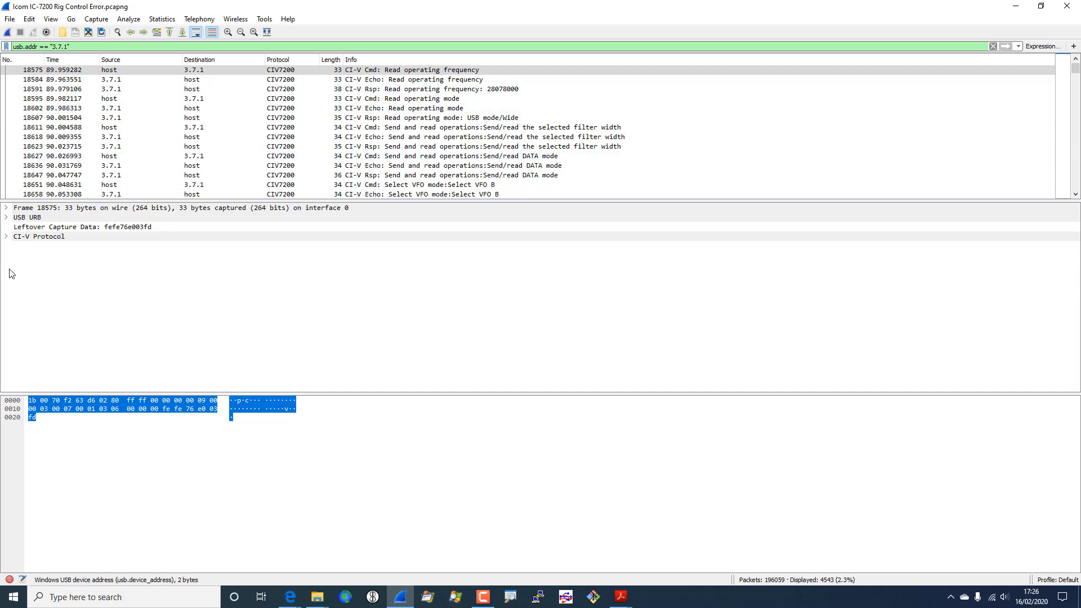
- Apply civ7200.cmd == 0x03 from the CI-V Command field, leaving 894 frequency-read packets
{"action": "left_click", "coordinate": [7, 237]}
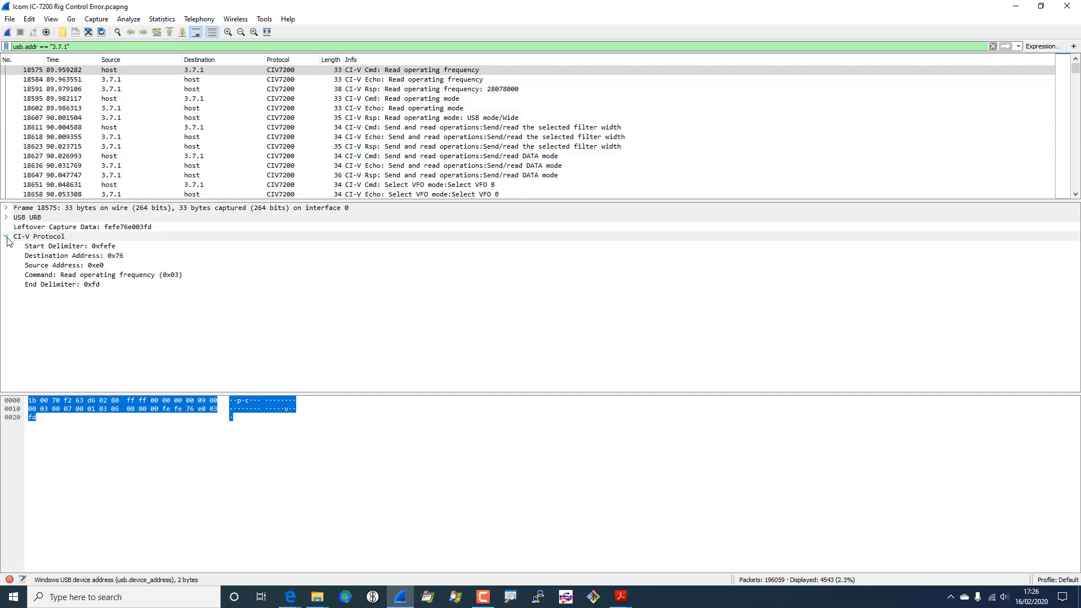
{"action": "right_click", "coordinate": [87, 279]}
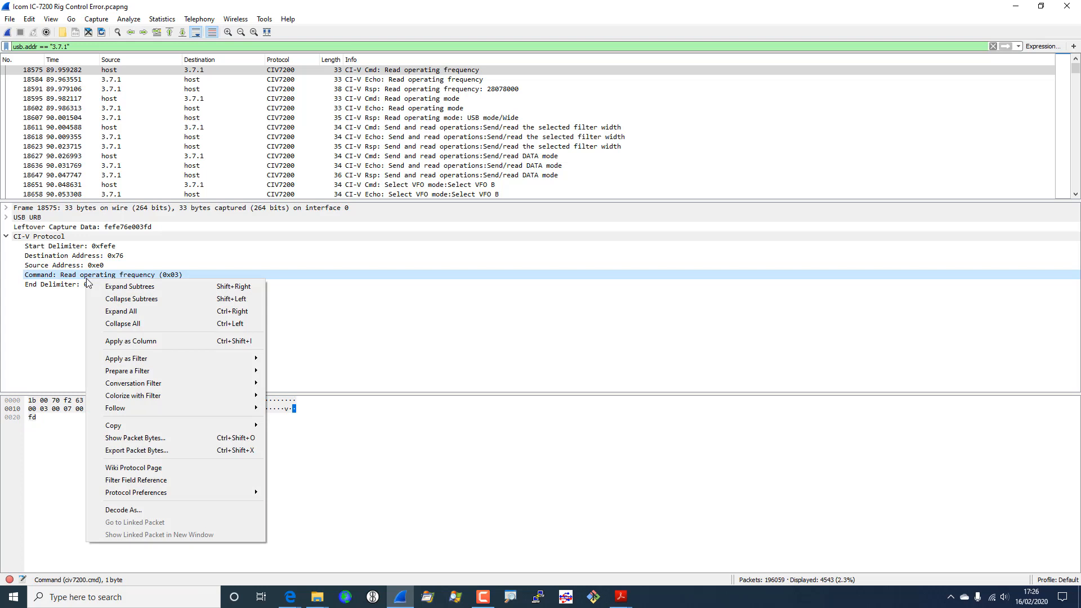
{"action": "mouse_move", "coordinate": [144, 359]}
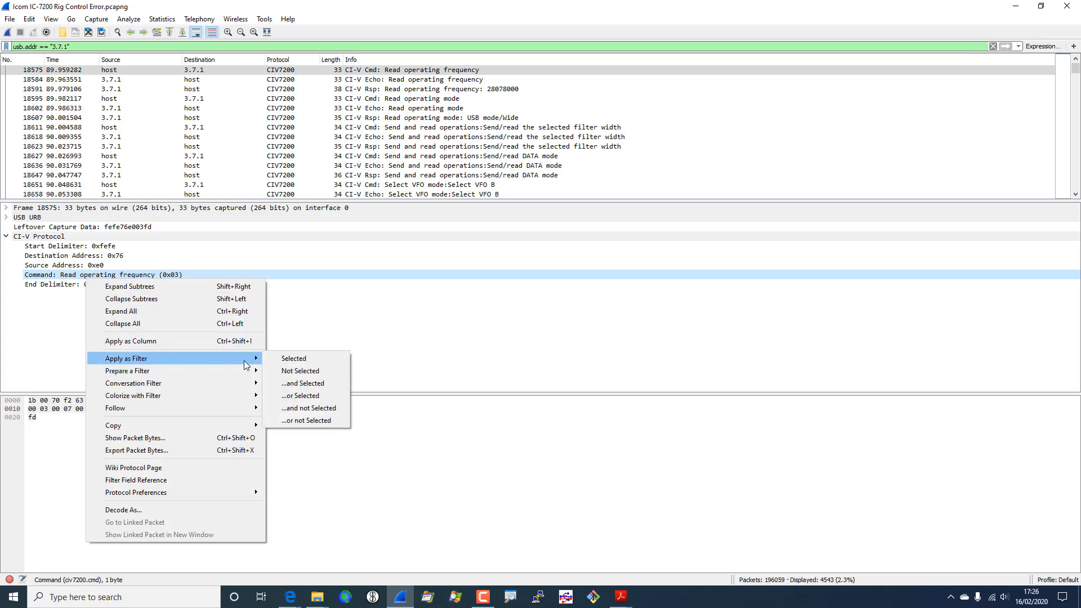
{"action": "left_click", "coordinate": [304, 363]}
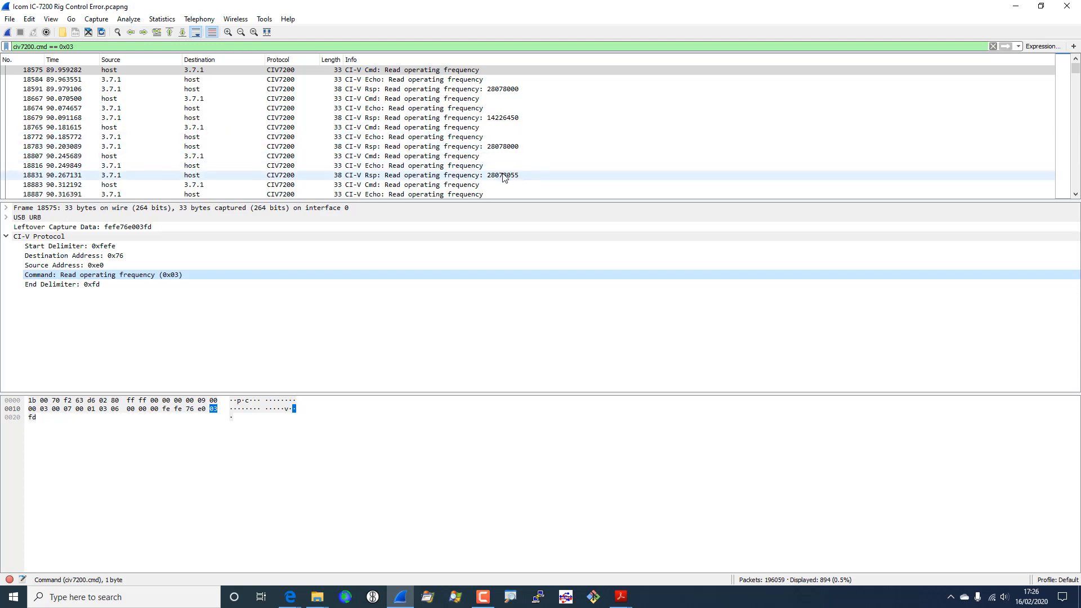
{"action": "left_click", "coordinate": [529, 175]}
{"action": "scroll", "coordinate": [530, 178], "scroll_direction": "down", "scroll_amount": 5}
{"action": "scroll", "coordinate": [530, 177], "scroll_direction": "down", "scroll_amount": 15}
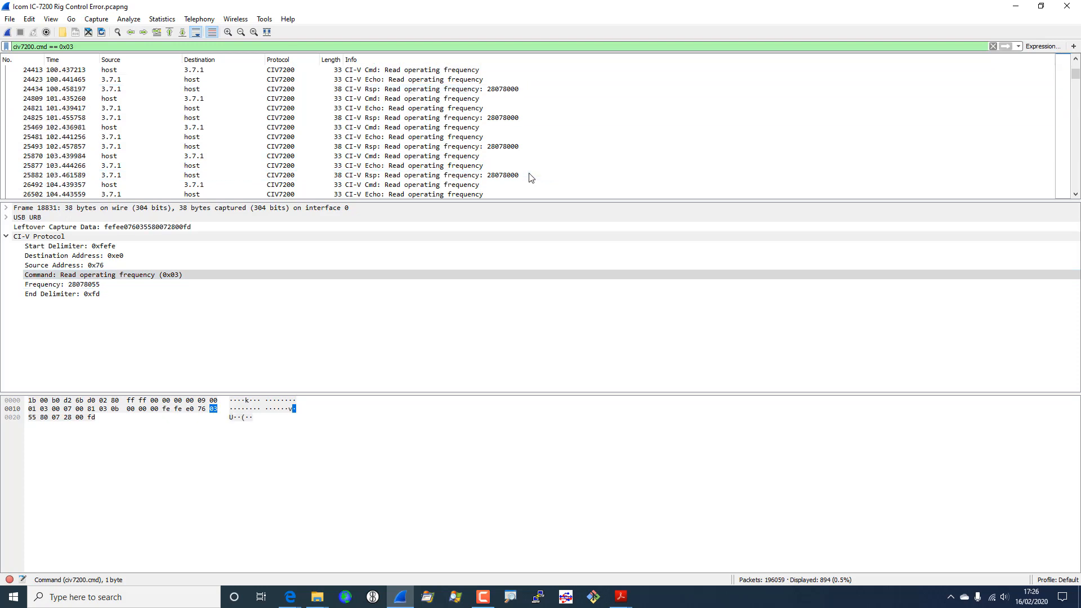
{"action": "scroll", "coordinate": [529, 177], "scroll_direction": "down", "scroll_amount": 20}
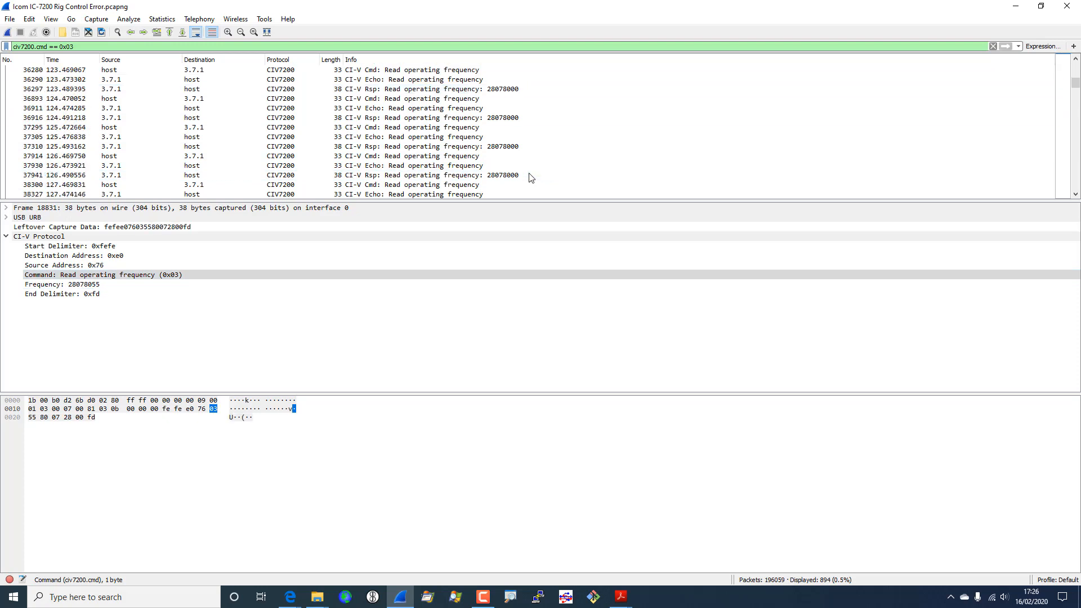
{"action": "scroll", "coordinate": [529, 178], "scroll_direction": "down", "scroll_amount": 3}
{"action": "left_click", "coordinate": [529, 175]}
{"action": "scroll", "coordinate": [529, 178], "scroll_direction": "down", "scroll_amount": 20}
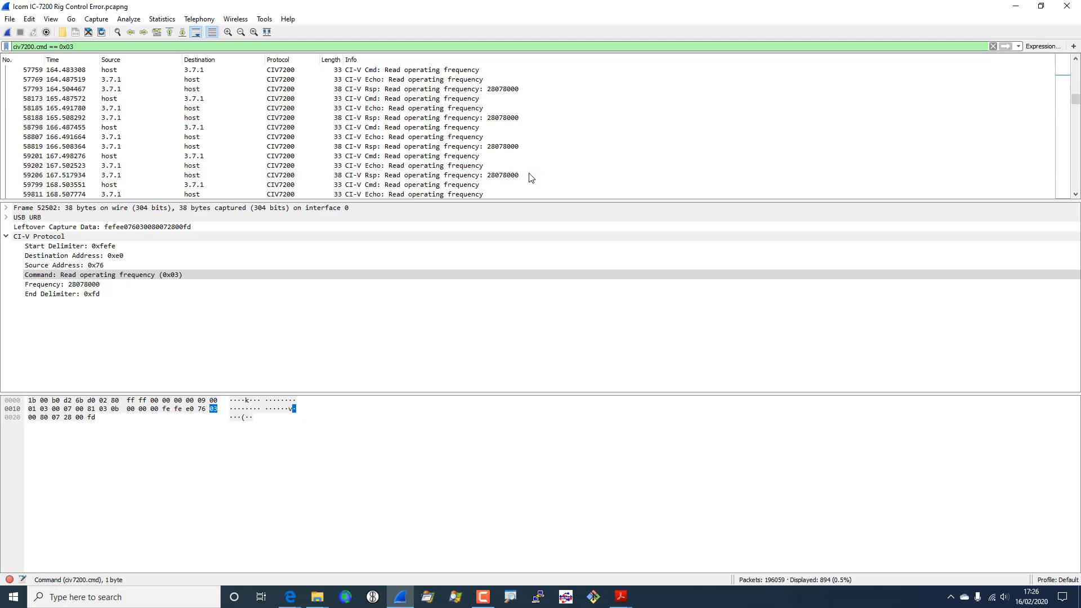
{"action": "scroll", "coordinate": [529, 178], "scroll_direction": "down", "scroll_amount": 20}
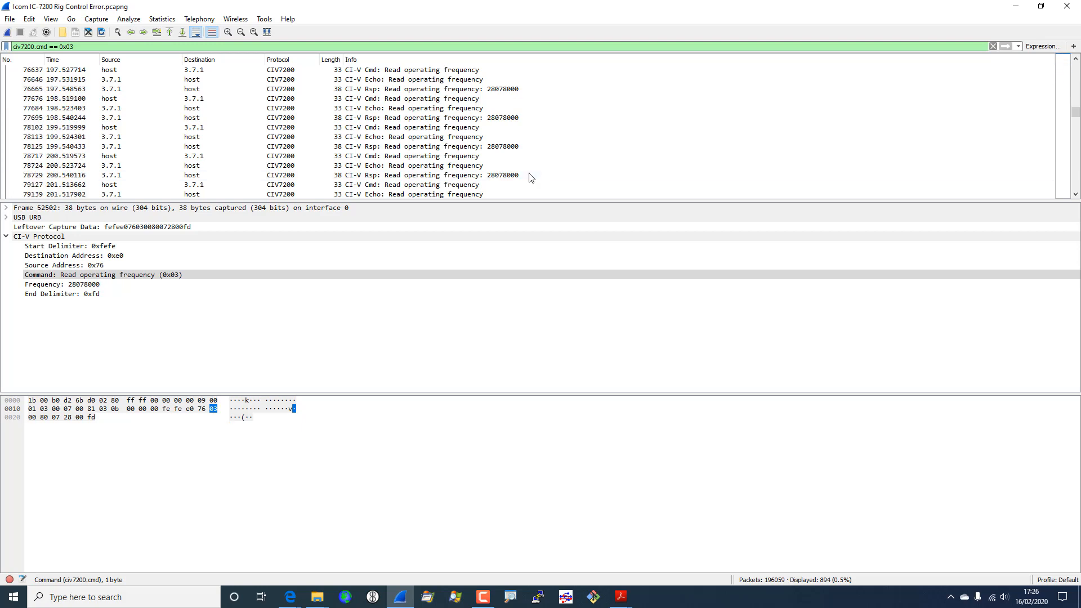
{"action": "left_click", "coordinate": [529, 175]}
{"action": "scroll", "coordinate": [529, 178], "scroll_direction": "down", "scroll_amount": 8}
{"action": "scroll", "coordinate": [530, 178], "scroll_direction": "down", "scroll_amount": 20}
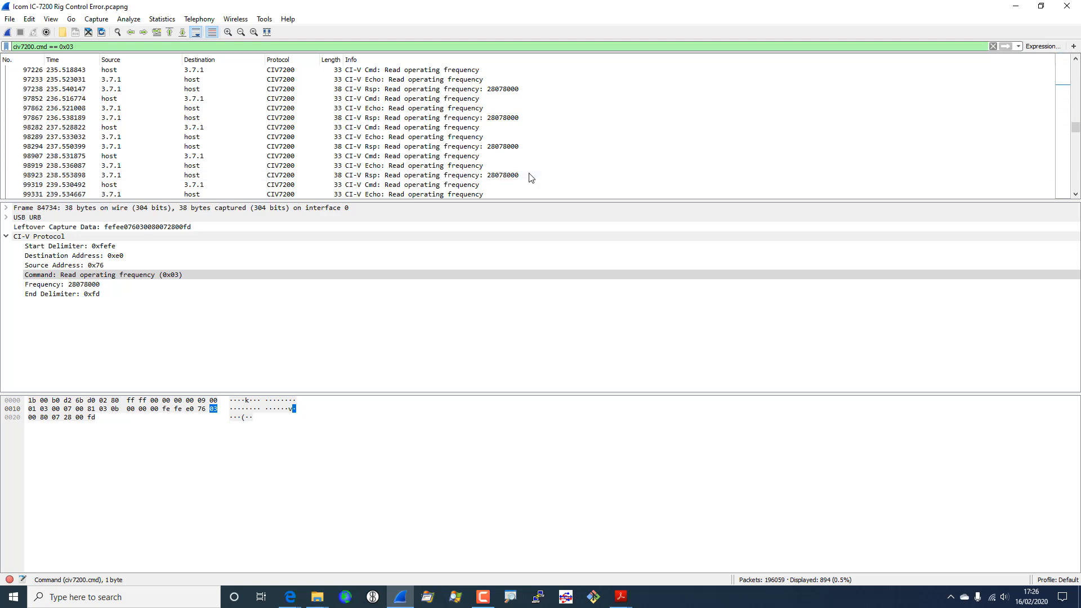
{"action": "scroll", "coordinate": [529, 178], "scroll_direction": "down", "scroll_amount": 20}
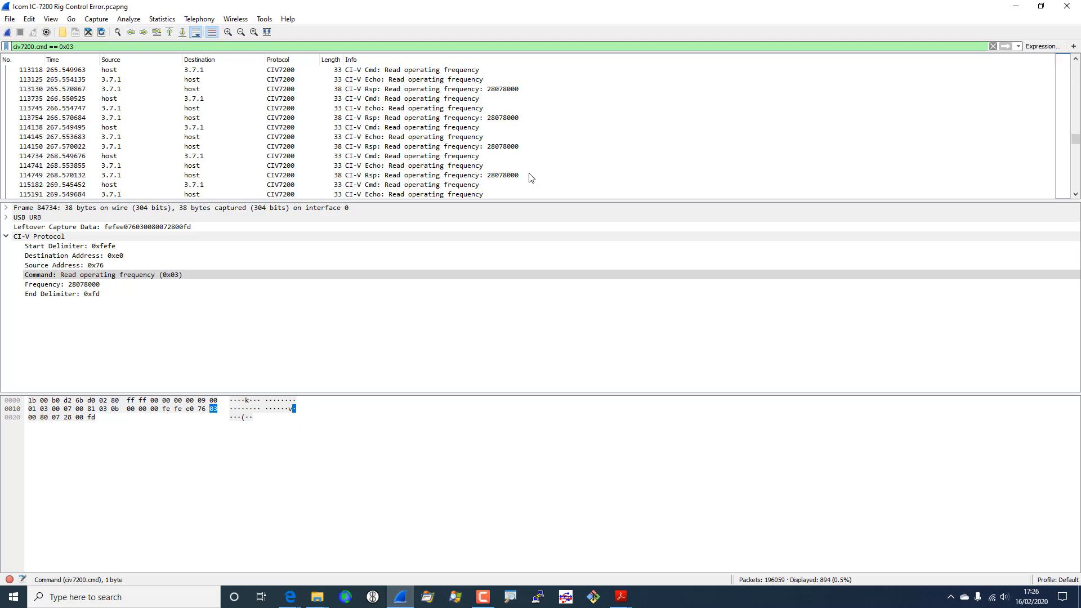
{"action": "scroll", "coordinate": [530, 178], "scroll_direction": "down", "scroll_amount": 10}
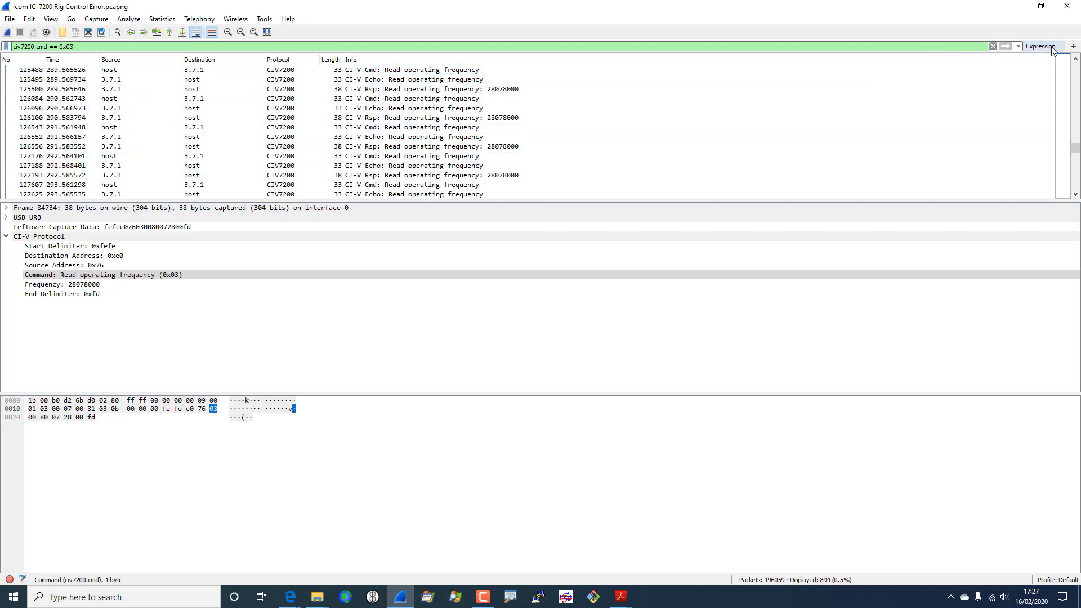
- Reapply the usb.addr == "3.7.1" filter from the filter history
{"action": "left_click", "coordinate": [1018, 47]}
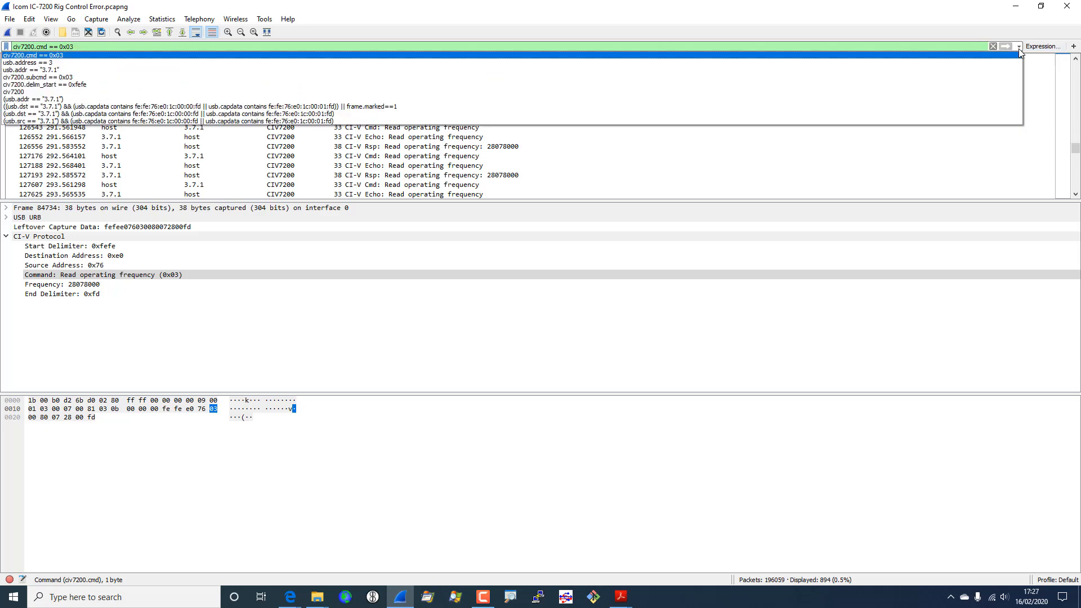
{"action": "left_click", "coordinate": [917, 70]}
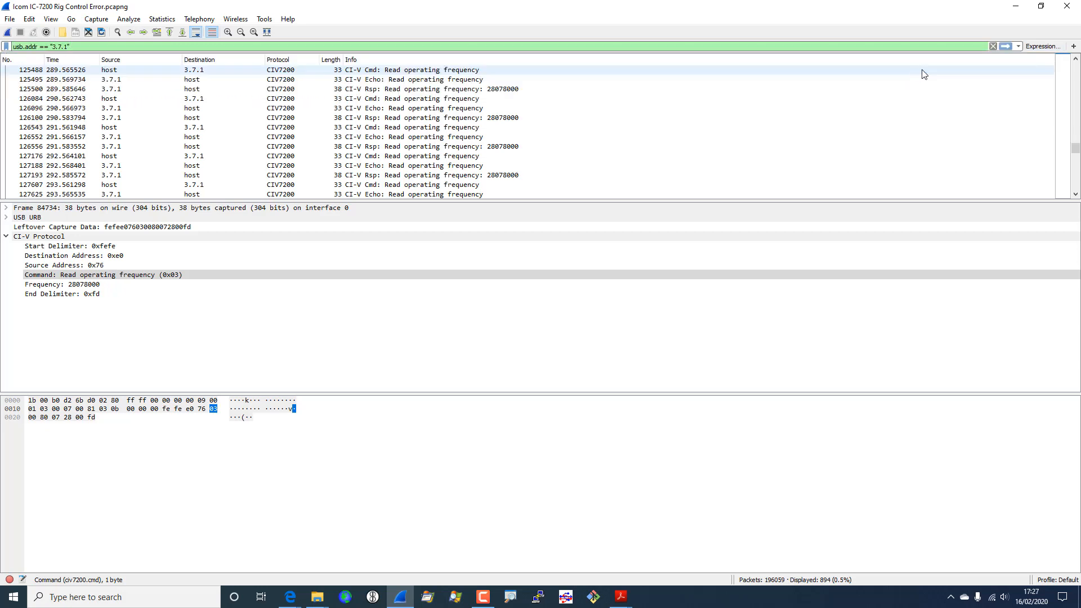
{"action": "left_click", "coordinate": [1007, 48]}
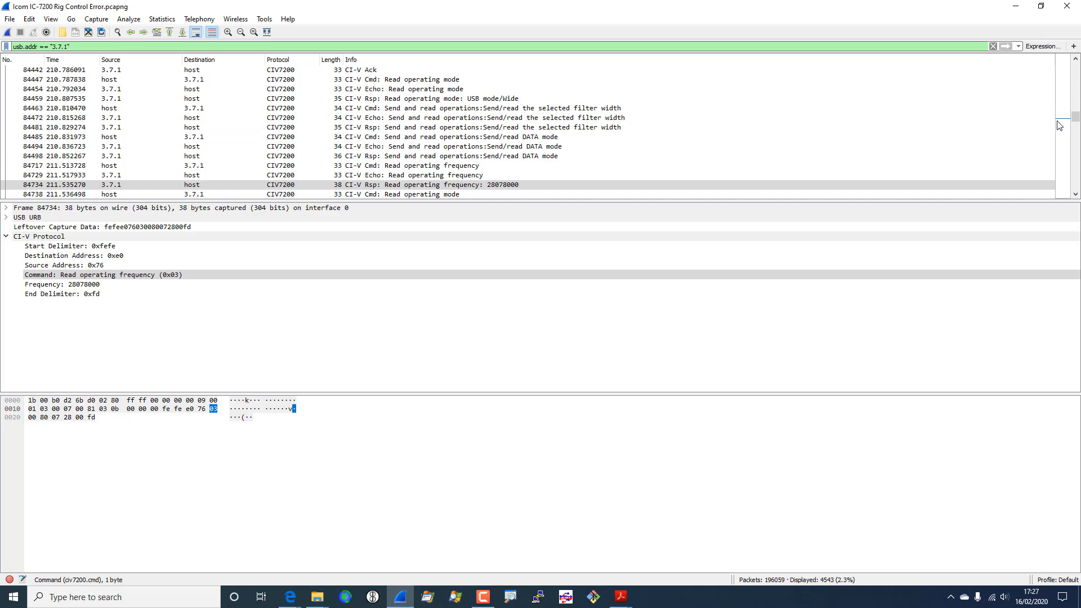
- Inspect the last frequency requests and the 28078000 reply, then switch to the IC-7200 command table
{"action": "left_click", "coordinate": [1075, 120]}
{"action": "left_click_drag", "start_coordinate": [1075, 121], "coordinate": [1068, 201]}
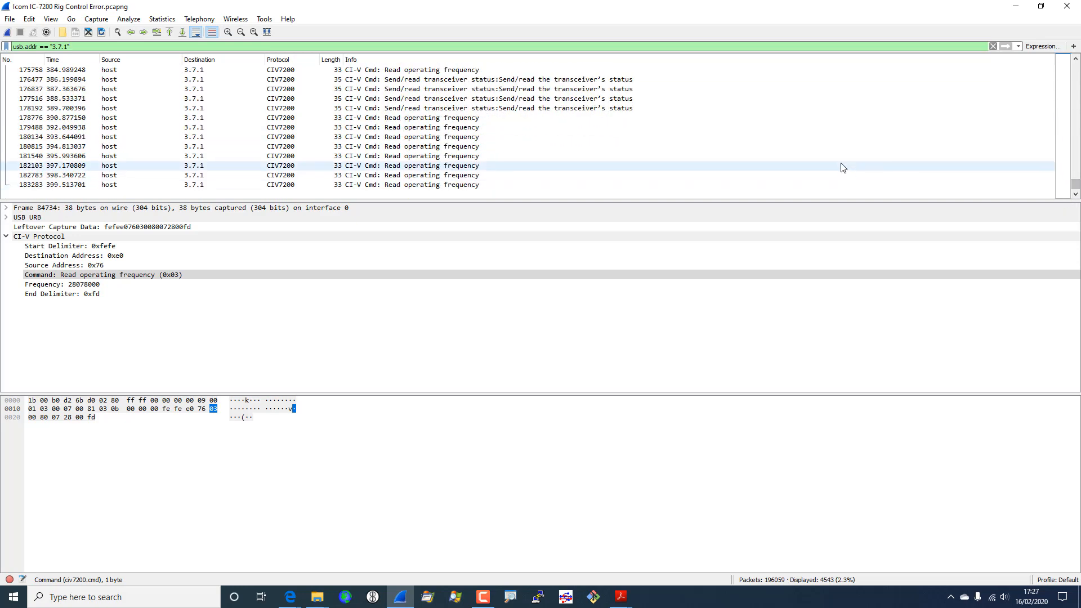
{"action": "left_click", "coordinate": [486, 186]}
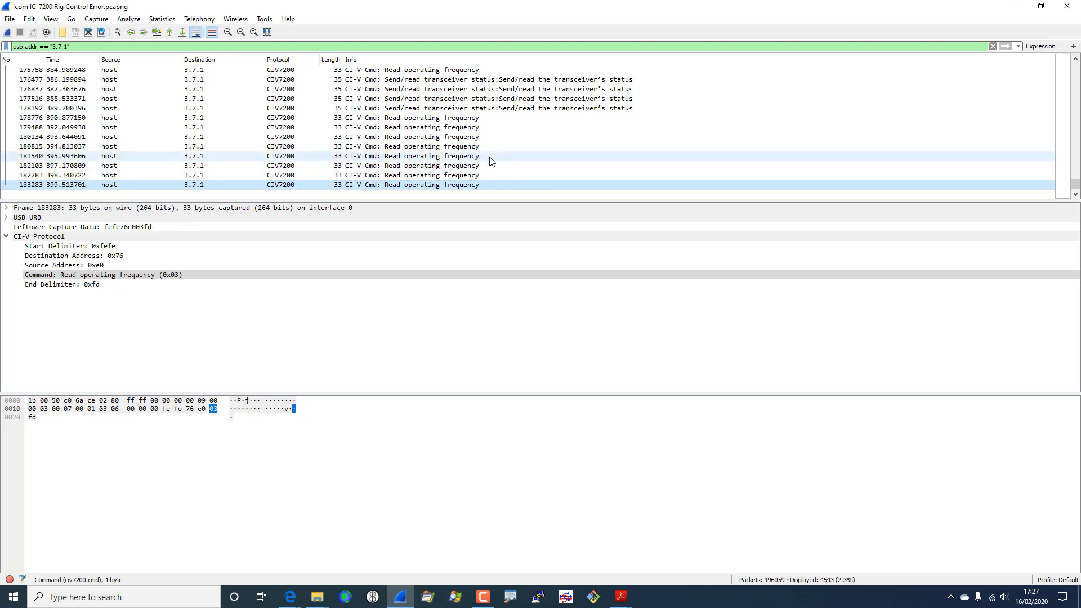
{"action": "left_click", "coordinate": [457, 122]}
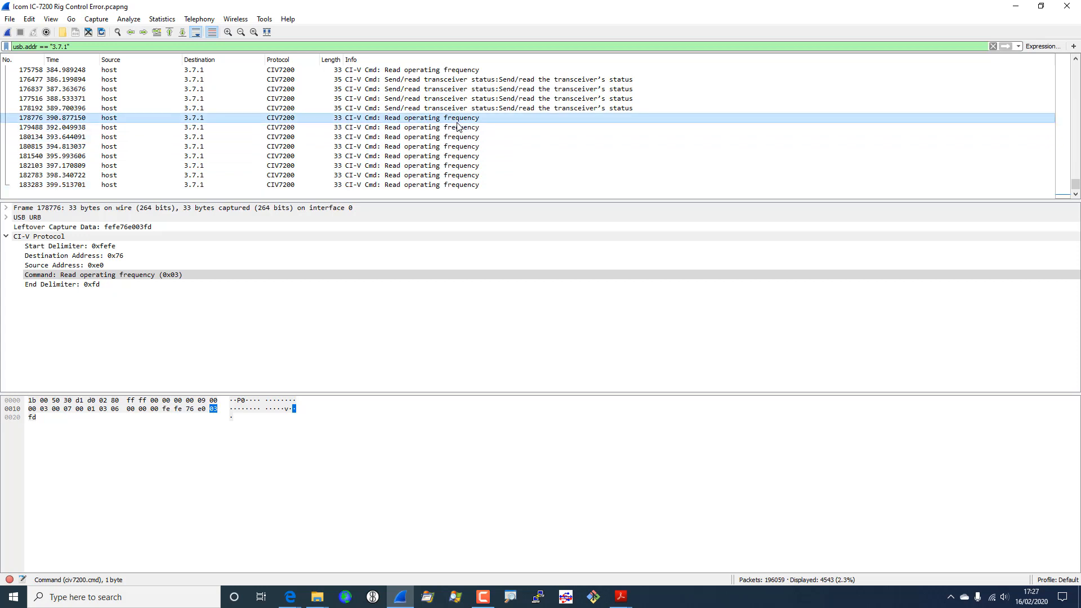
{"action": "key", "text": "Down"}
{"action": "key", "text": "Down"}
{"action": "key", "text": "Down"}
{"action": "key", "text": "Down"}
{"action": "key", "text": "Down"}
{"action": "key", "text": "Down"}
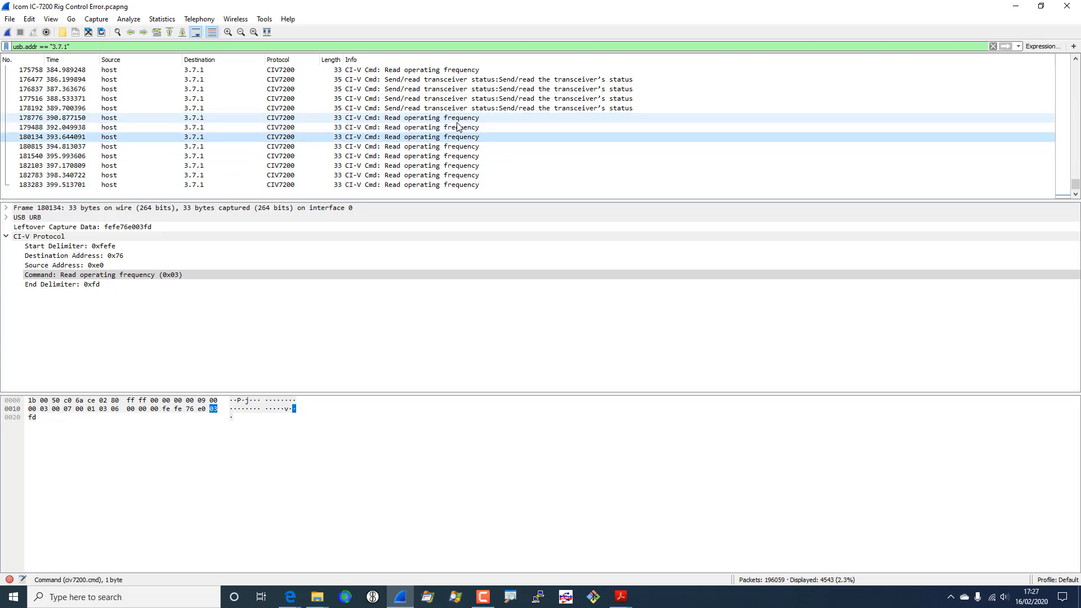
{"action": "key", "text": "Down"}
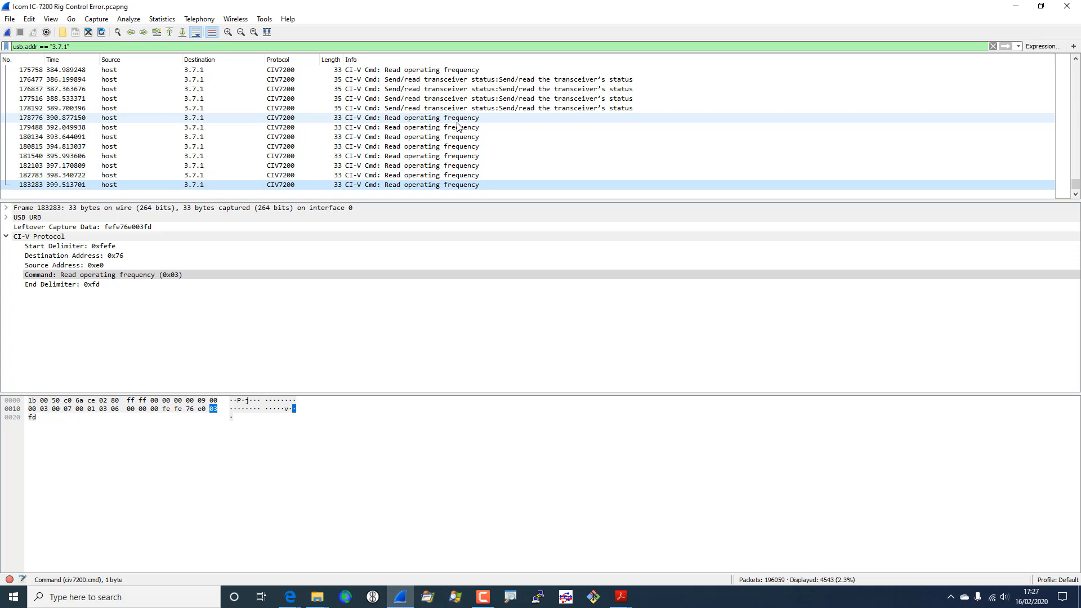
{"action": "key", "text": "Up"}
{"action": "key", "text": "Up"}
{"action": "key", "text": "Up"}
{"action": "key", "text": "Up"}
{"action": "key", "text": "Up"}
{"action": "key", "text": "Up"}
{"action": "key", "text": "Up"}
{"action": "key", "text": "Up"}
{"action": "key", "text": "Up"}
{"action": "key", "text": "Up"}
{"action": "key", "text": "Up"}
{"action": "key", "text": "Up"}
{"action": "key", "text": "Up"}
{"action": "key", "text": "Up"}
{"action": "key", "text": "Up"}
{"action": "key", "text": "Up"}
{"action": "key", "text": "Up"}
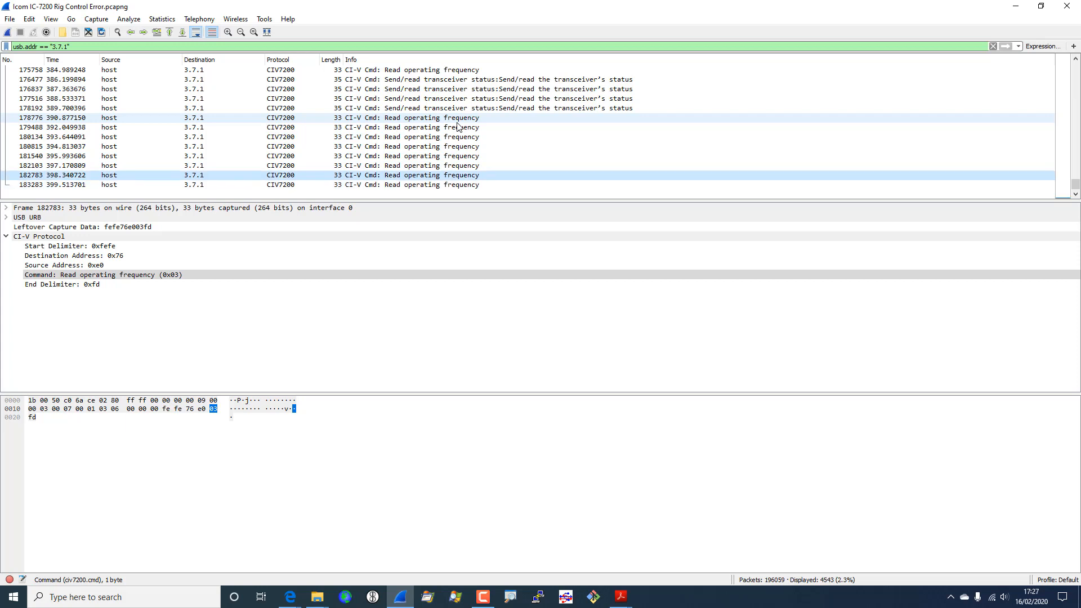
{"action": "key", "text": "Up"}
{"action": "key", "text": "Up"}
{"action": "key", "text": "Up"}
{"action": "key", "text": "Up"}
{"action": "key", "text": "Up"}
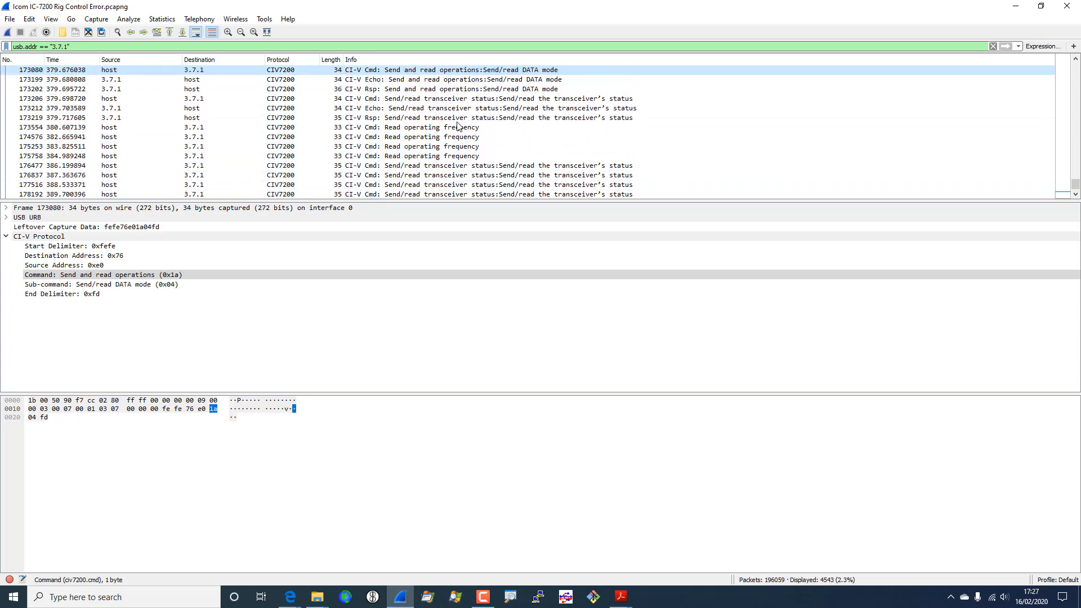
{"action": "key", "text": "Up"}
{"action": "key", "text": "Up"}
{"action": "key", "text": "Up"}
{"action": "key", "text": "Up"}
{"action": "key", "text": "Up"}
{"action": "key", "text": "Up"}
{"action": "key", "text": "Up"}
{"action": "key", "text": "Up"}
{"action": "key", "text": "Up"}
{"action": "key", "text": "Up"}
{"action": "key", "text": "Up"}
{"action": "key", "text": "Up"}
{"action": "key", "text": "Up"}
{"action": "key", "text": "Up"}
{"action": "key", "text": "Up"}
{"action": "key", "text": "Up"}
{"action": "key", "text": "Up"}
{"action": "key", "text": "Up"}
{"action": "key", "text": "Up"}
{"action": "key", "text": "Up"}
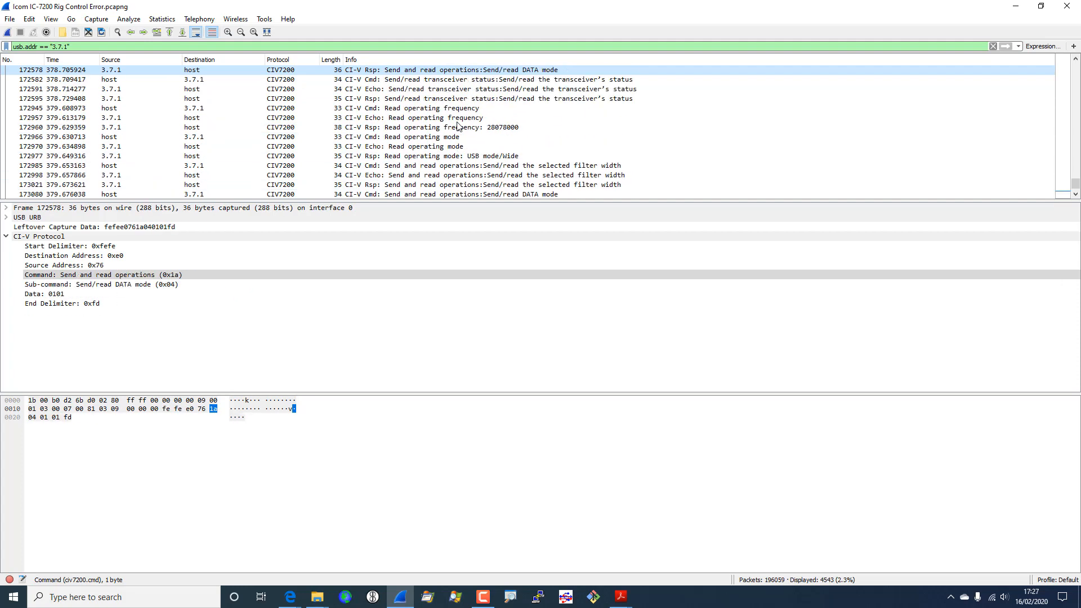
{"action": "key", "text": "Down"}
{"action": "key", "text": "Down"}
{"action": "key", "text": "Down"}
{"action": "key", "text": "Down"}
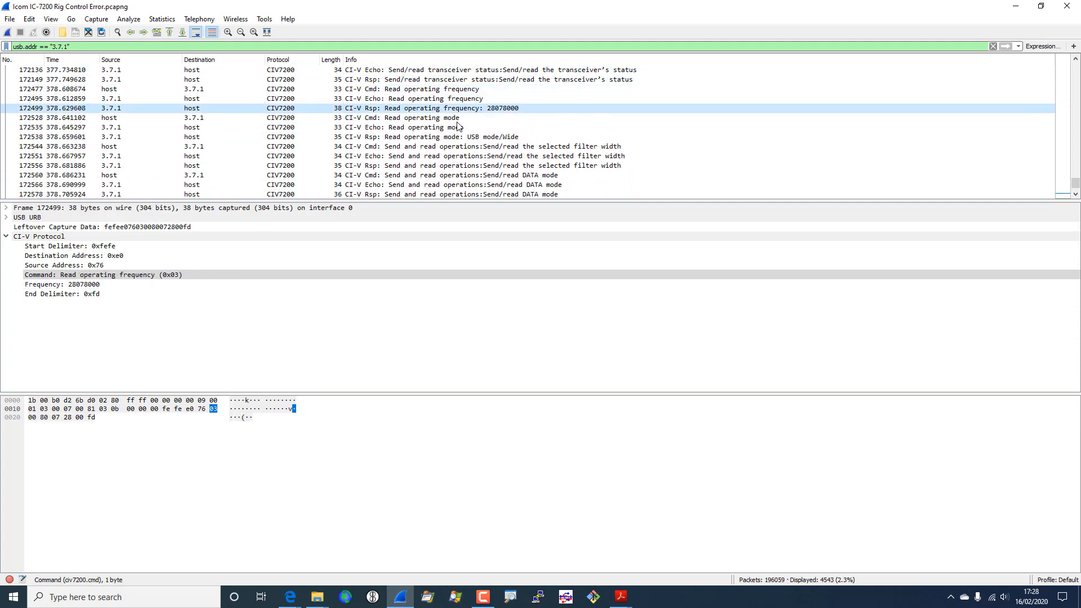
{"action": "left_click", "coordinate": [398, 91]}
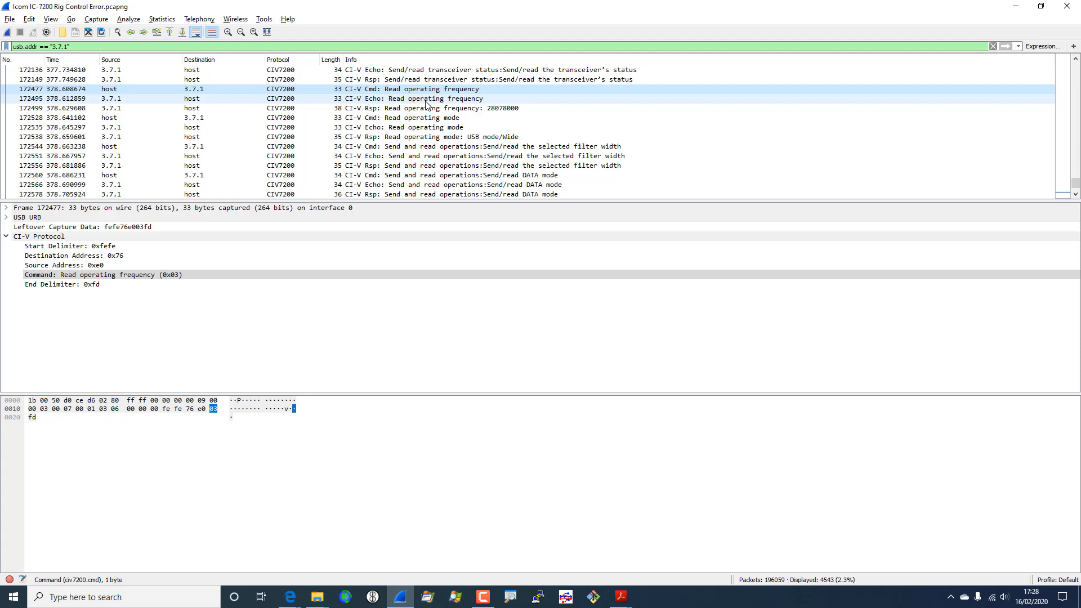
{"action": "key", "text": "alt+Tab"}
{"action": "key", "text": "alt+Tab"}
{"action": "key", "text": "alt+Tab"}
{"action": "key", "text": "alt+Tab"}
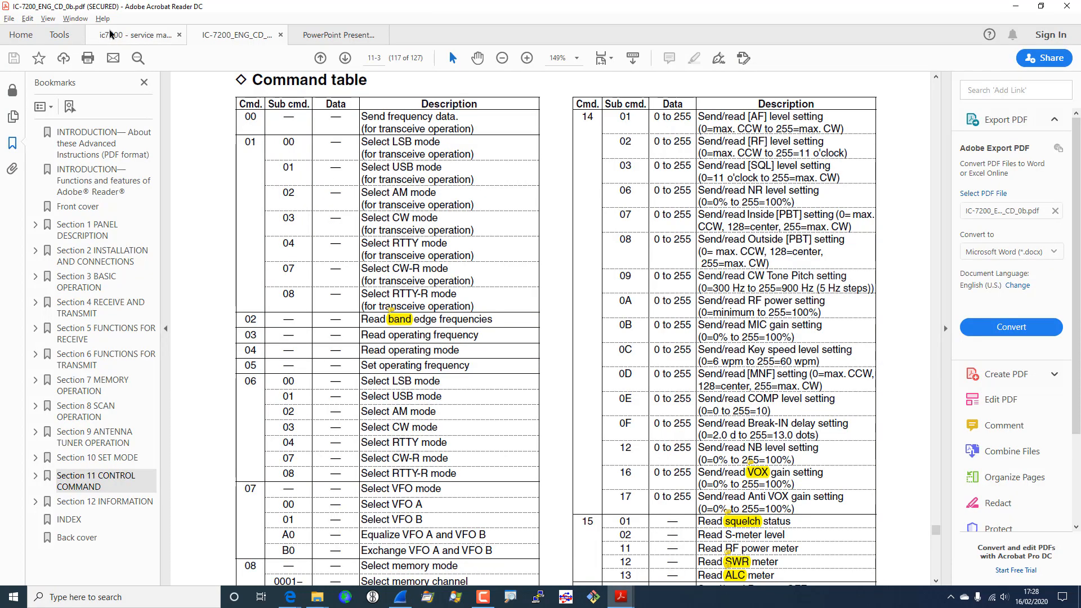
- View the service manual's page 122 block diagram of the USB hub and CI-V interface, then return to Wireshark
{"action": "left_click", "coordinate": [117, 42]}
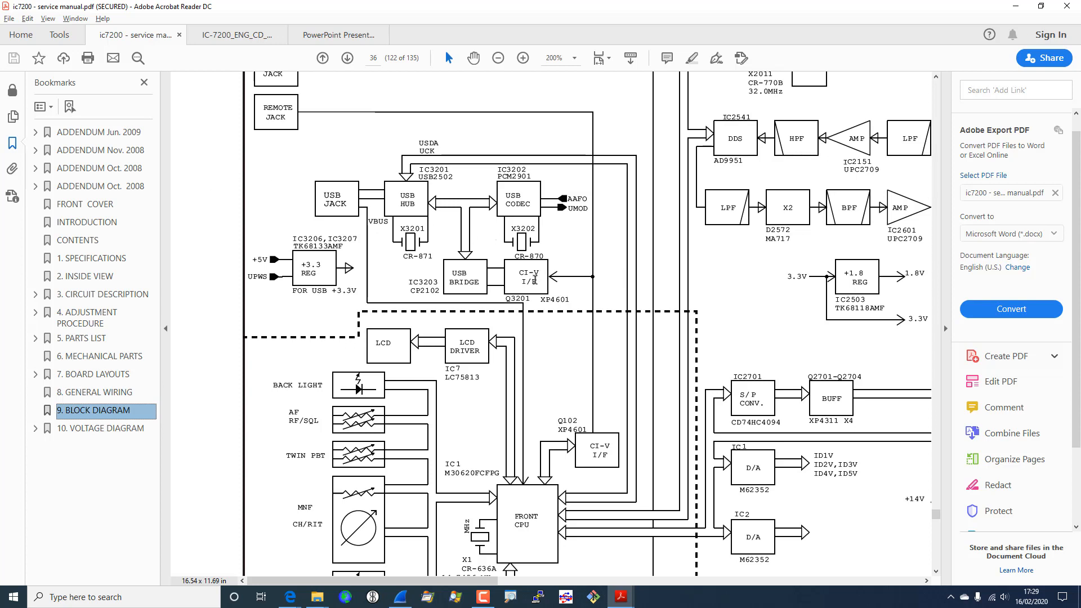
{"action": "key", "text": "alt+Tab"}
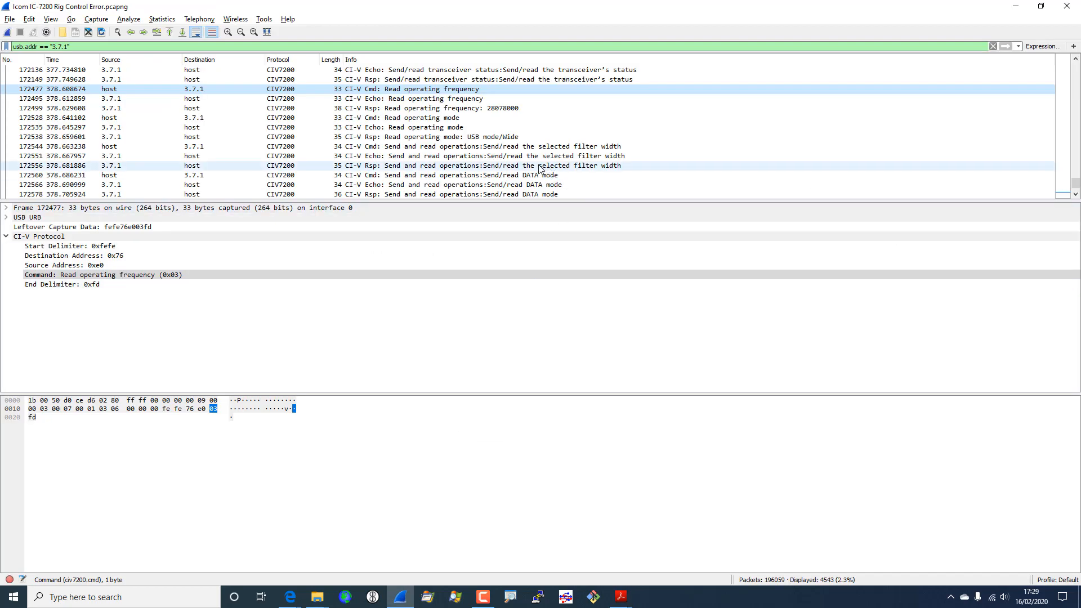
- Inspect the radio's transceiver status echo and response, then the frequency requests that follow
{"action": "scroll", "coordinate": [843, 190], "scroll_direction": "down", "scroll_amount": 1}
{"action": "scroll", "coordinate": [842, 190], "scroll_direction": "down", "scroll_amount": 10}
{"action": "scroll", "coordinate": [843, 190], "scroll_direction": "down", "scroll_amount": 1}
{"action": "scroll", "coordinate": [843, 190], "scroll_direction": "up", "scroll_amount": 2}
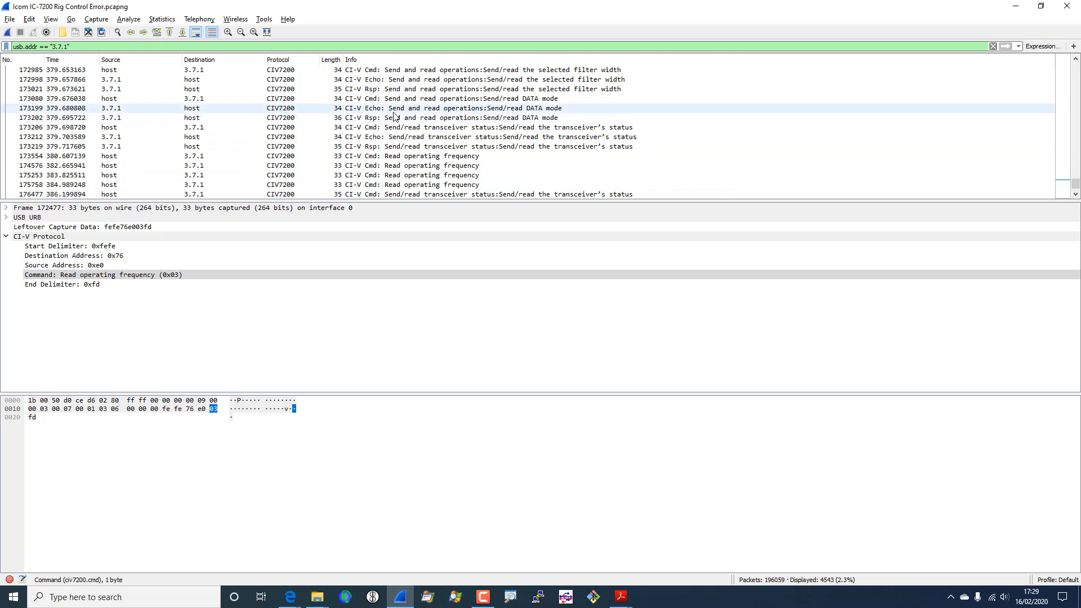
{"action": "left_click", "coordinate": [384, 138]}
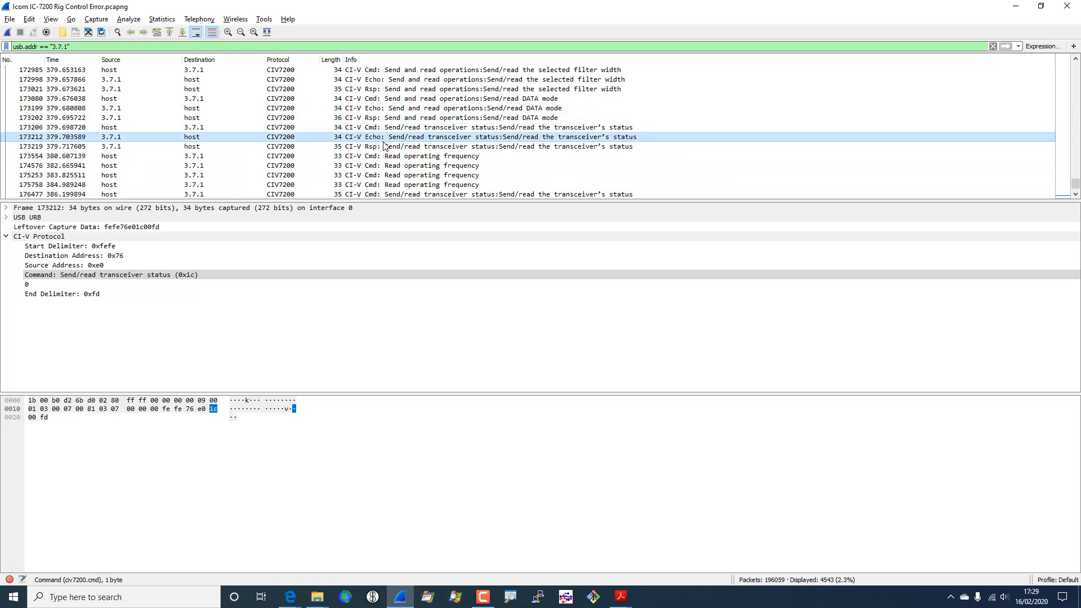
{"action": "left_click", "coordinate": [389, 147]}
{"action": "left_click", "coordinate": [394, 157]}
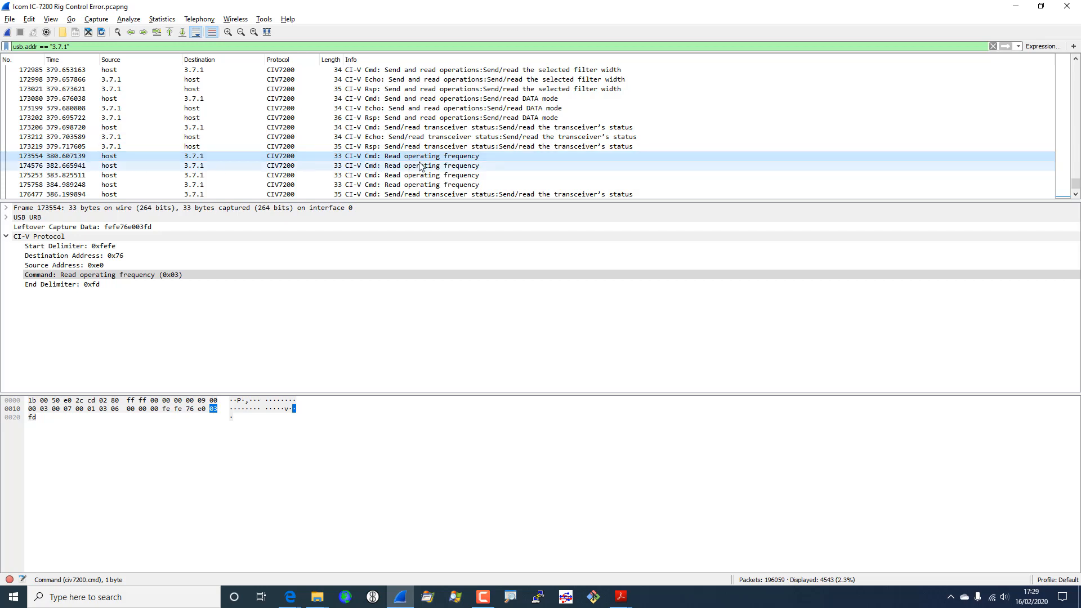
{"action": "left_click", "coordinate": [465, 167]}
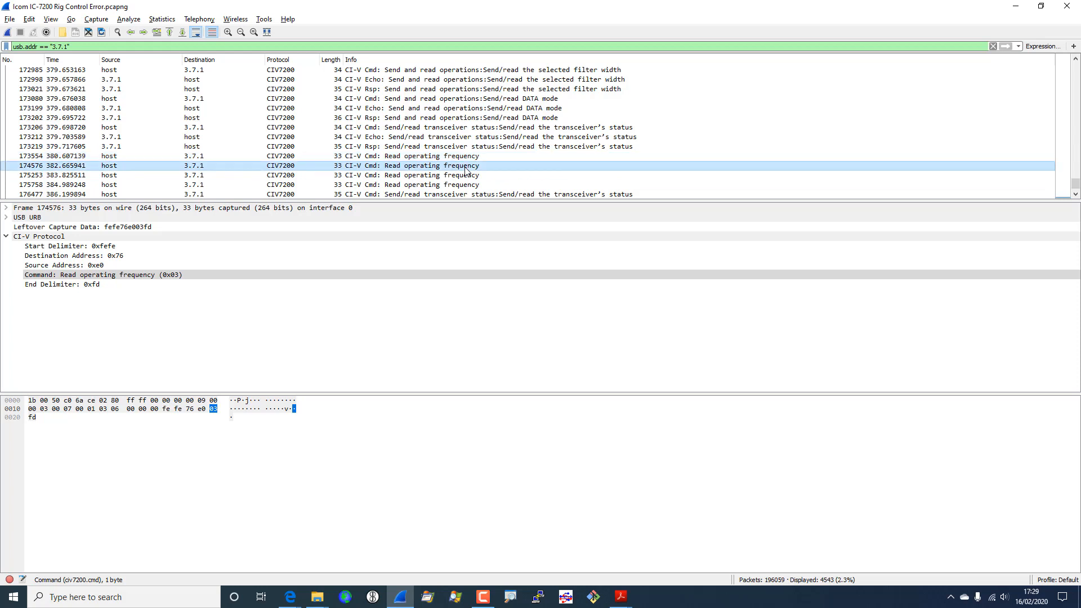
- Step through the repeated frequency requests, then reselect the host's 0x1c status command packet 173206
{"action": "key", "text": "Down"}
{"action": "key", "text": "Down"}
{"action": "key", "text": "Down"}
{"action": "key", "text": "Down"}
{"action": "key", "text": "Down"}
{"action": "key", "text": "Down"}
{"action": "key", "text": "Down"}
{"action": "key", "text": "Down"}
{"action": "key", "text": "Down"}
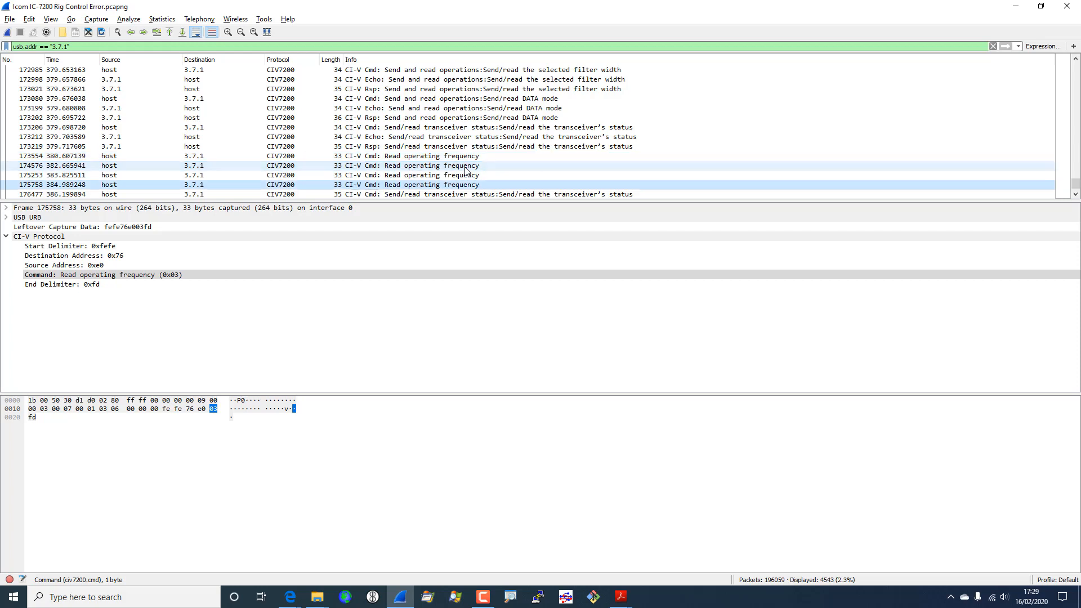
{"action": "key", "text": "Down"}
{"action": "key", "text": "Down"}
{"action": "key", "text": "Down"}
{"action": "key", "text": "Down"}
{"action": "key", "text": "Down"}
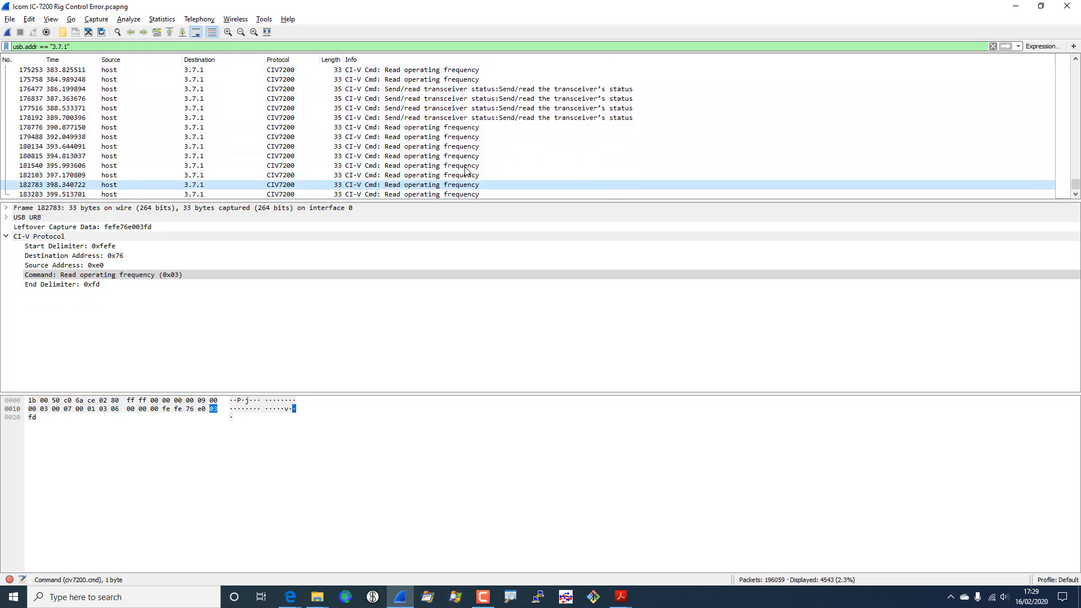
{"action": "key", "text": "Up"}
{"action": "key", "text": "Up"}
{"action": "key", "text": "Up"}
{"action": "key", "text": "Up"}
{"action": "key", "text": "Up"}
{"action": "key", "text": "Up"}
{"action": "key", "text": "Up"}
{"action": "key", "text": "Up"}
{"action": "key", "text": "Up"}
{"action": "key", "text": "Up"}
{"action": "key", "text": "Up"}
{"action": "key", "text": "Up"}
{"action": "key", "text": "Up"}
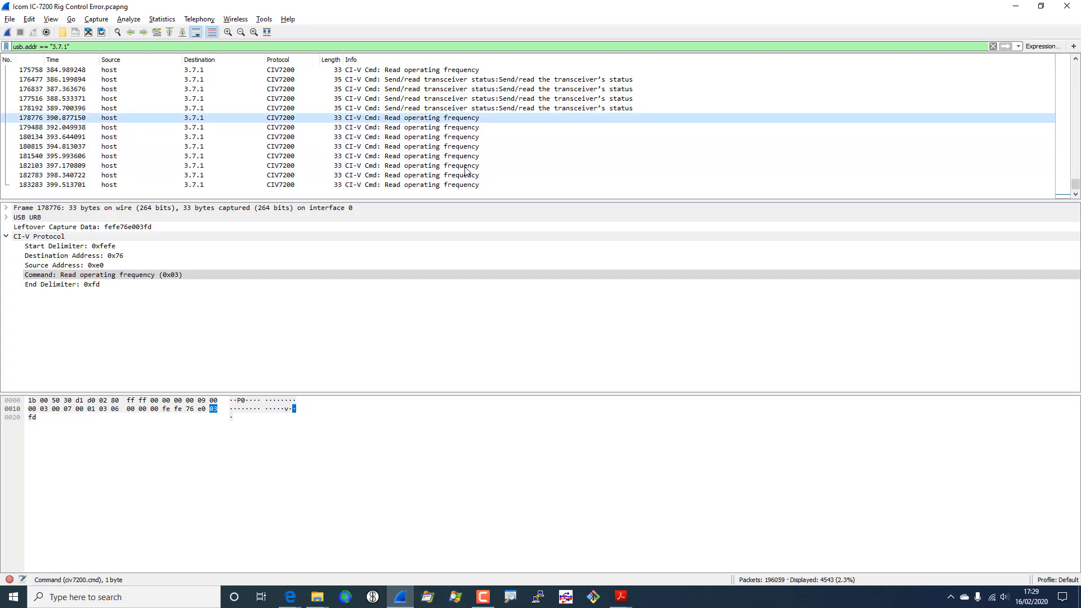
{"action": "key", "text": "Up"}
{"action": "key", "text": "Up"}
{"action": "key", "text": "Up"}
{"action": "key", "text": "Up"}
{"action": "key", "text": "Up"}
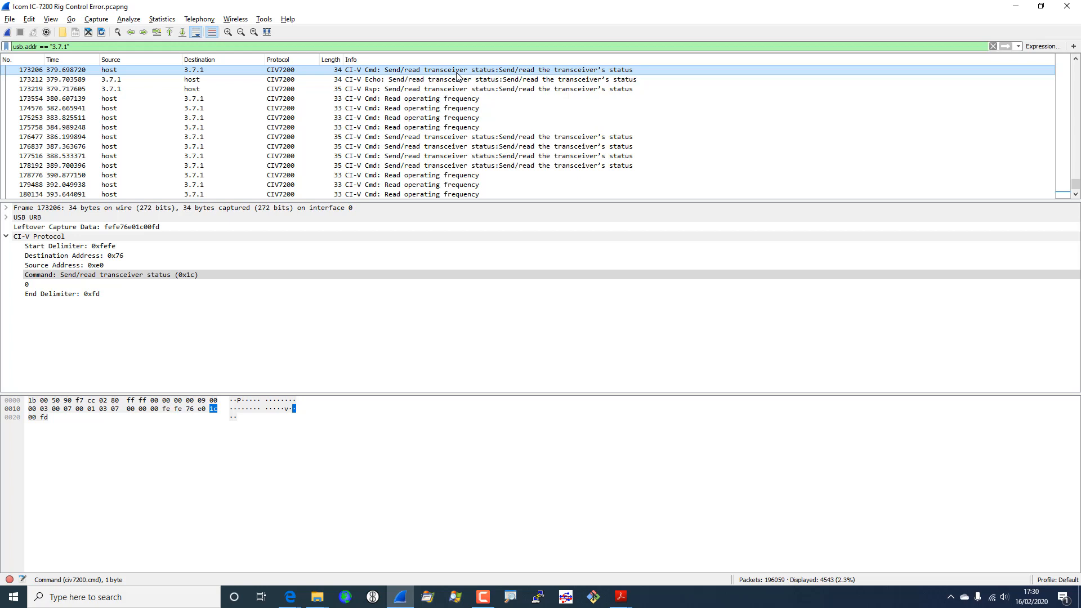
{"action": "key", "text": "Down"}
{"action": "key", "text": "Down"}
{"action": "key", "text": "Down"}
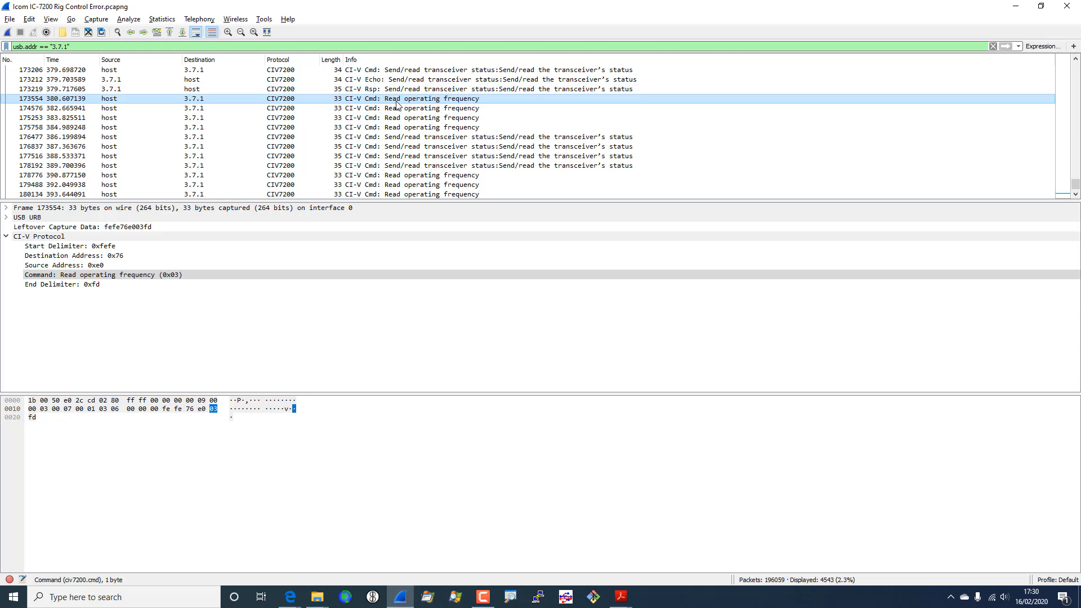
{"action": "left_click", "coordinate": [509, 72]}
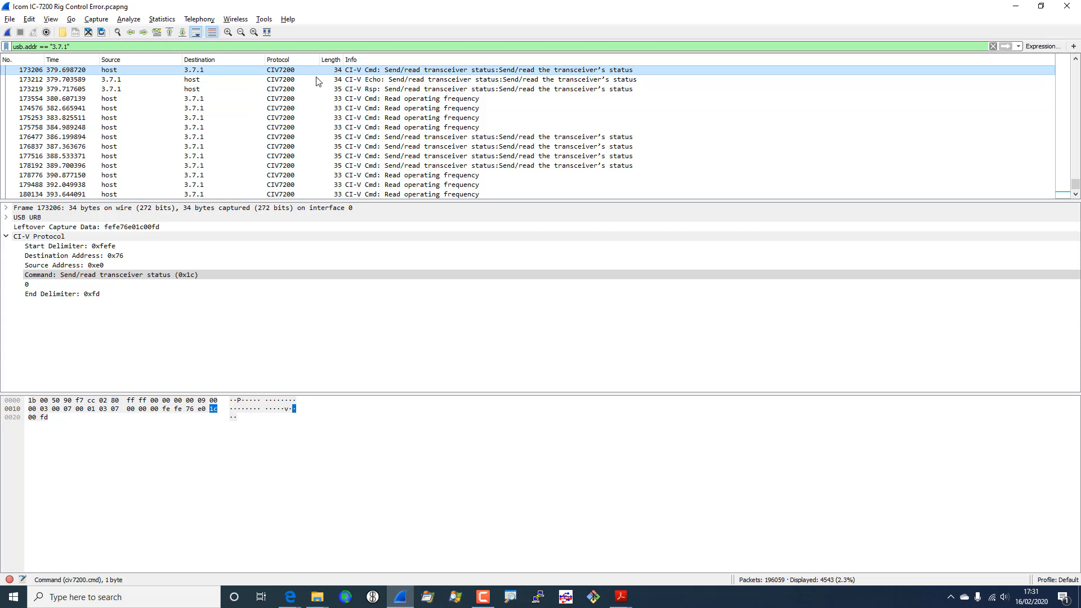
- Mark status packet 173206 and frequency request 173554, then expand 173554's Frame details
{"action": "left_click", "coordinate": [30, 19]}
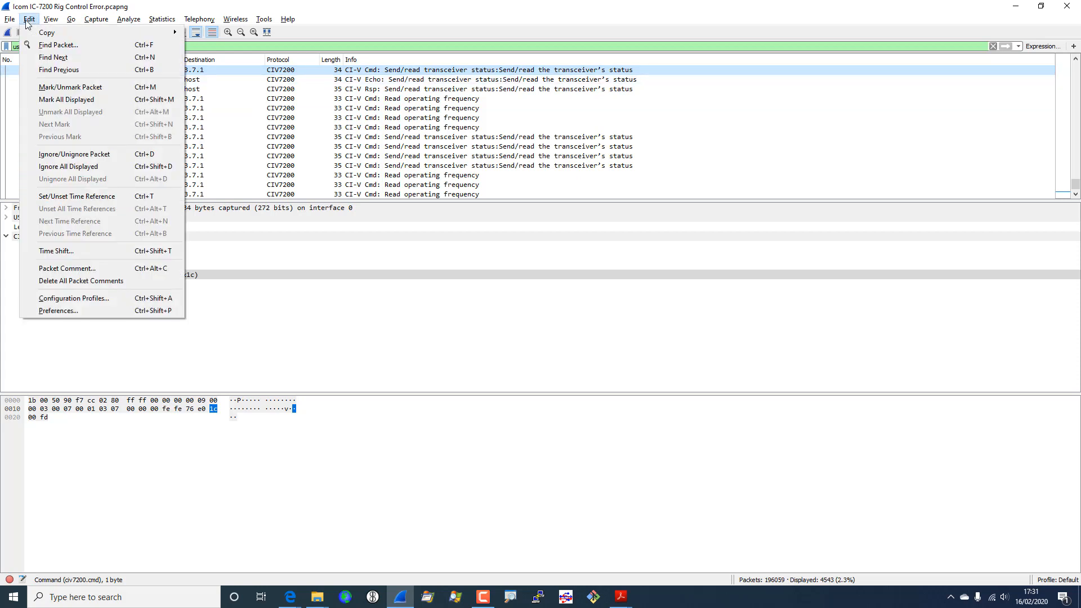
{"action": "left_click", "coordinate": [72, 88]}
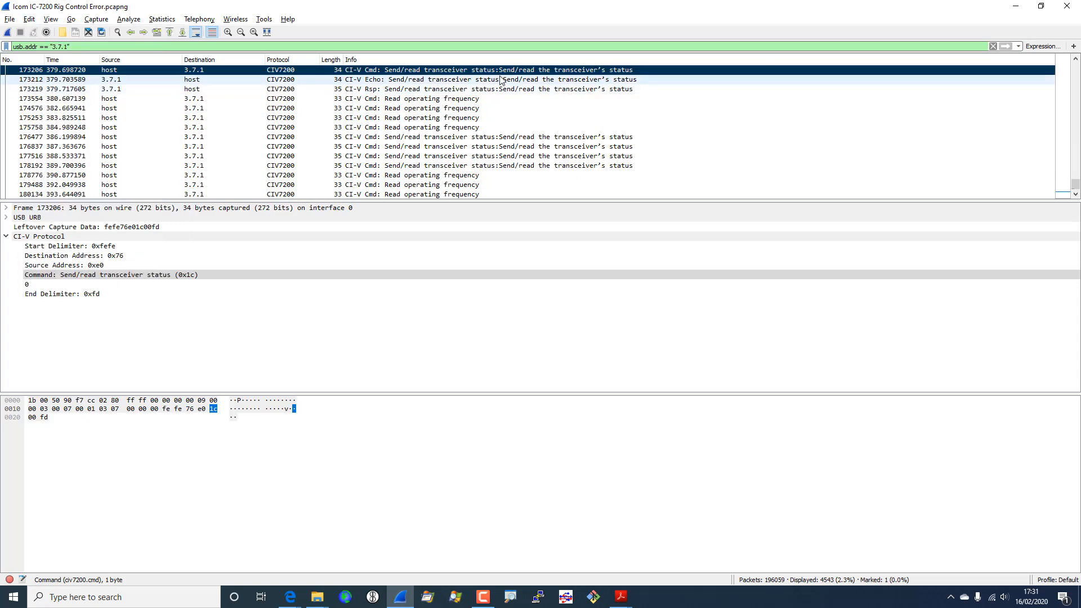
{"action": "left_click", "coordinate": [403, 103]}
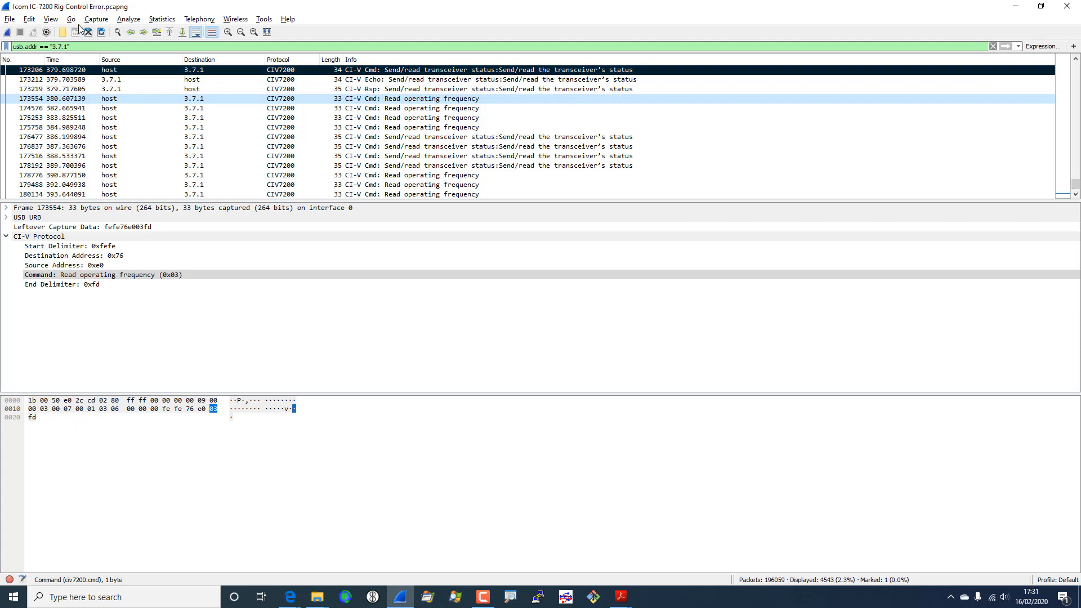
{"action": "left_click", "coordinate": [31, 20]}
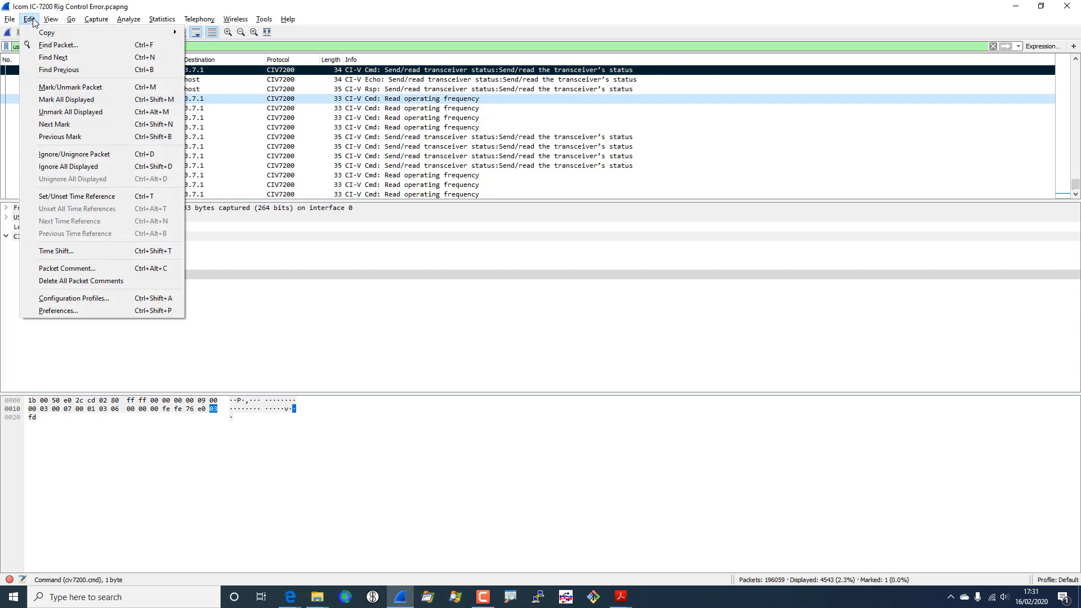
{"action": "left_click", "coordinate": [56, 89]}
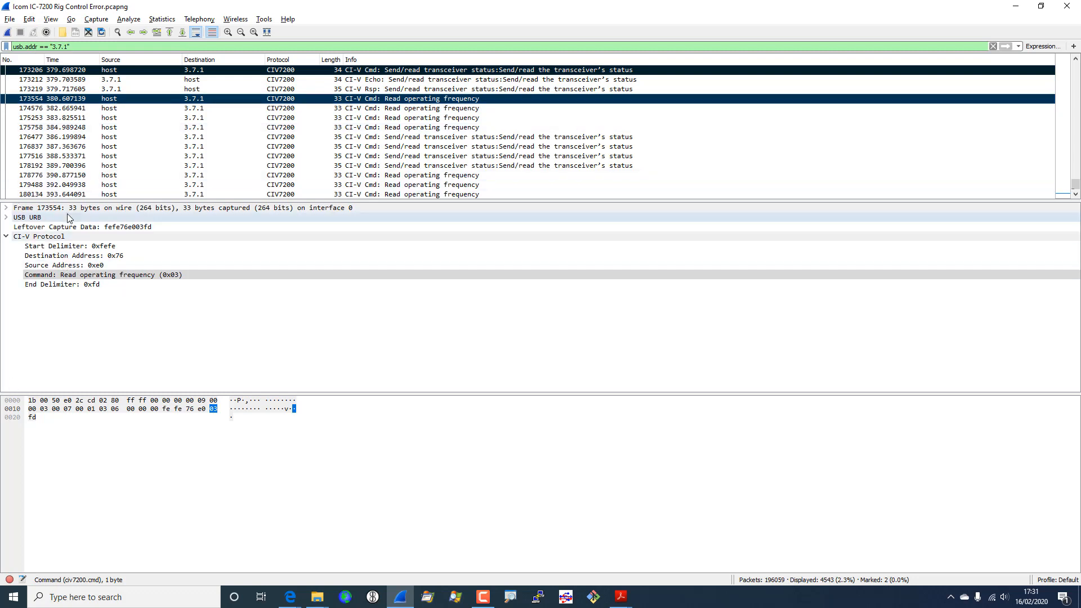
{"action": "left_click", "coordinate": [8, 209]}
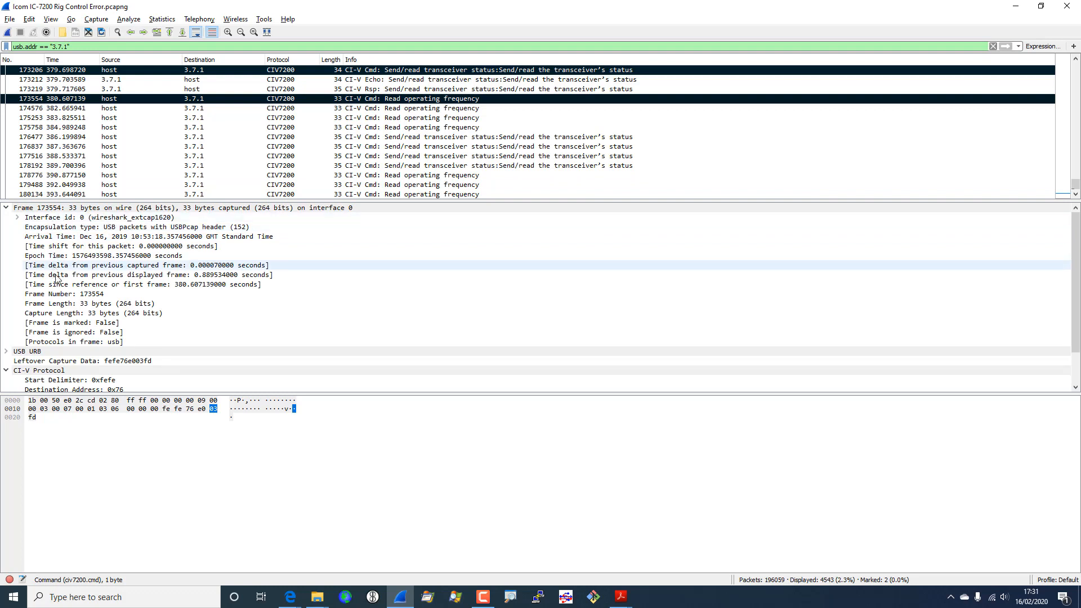
- Build a frame.number <= 173554 filter from the Frame Number field and scroll to frame 173206
{"action": "left_click", "coordinate": [70, 295]}
{"action": "right_click", "coordinate": [70, 296]}
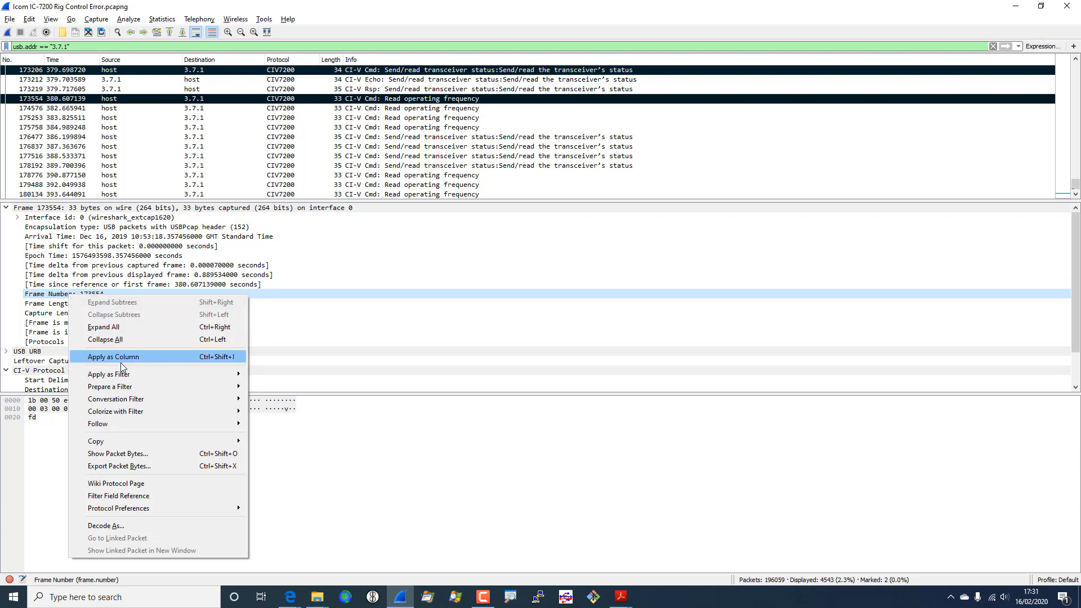
{"action": "mouse_move", "coordinate": [231, 398]}
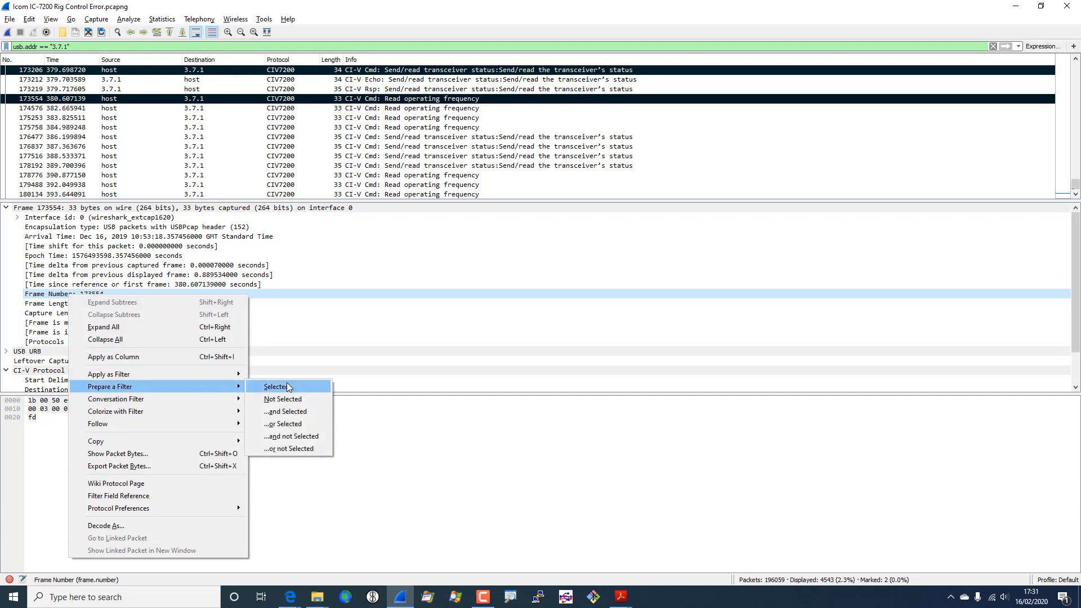
{"action": "left_click", "coordinate": [288, 387]}
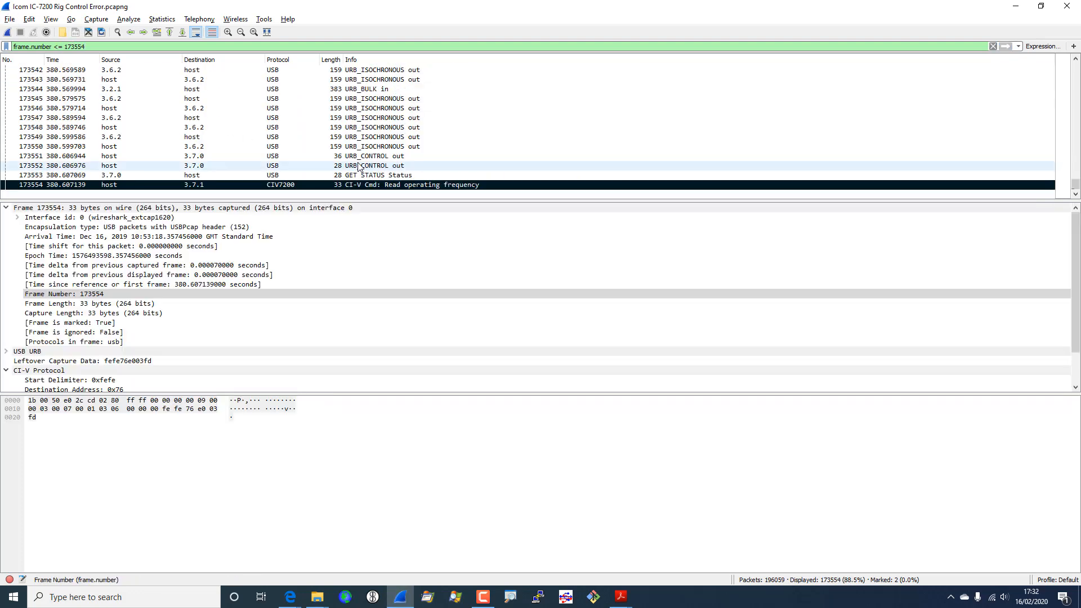
{"action": "scroll", "coordinate": [359, 166], "scroll_direction": "up", "scroll_amount": 20}
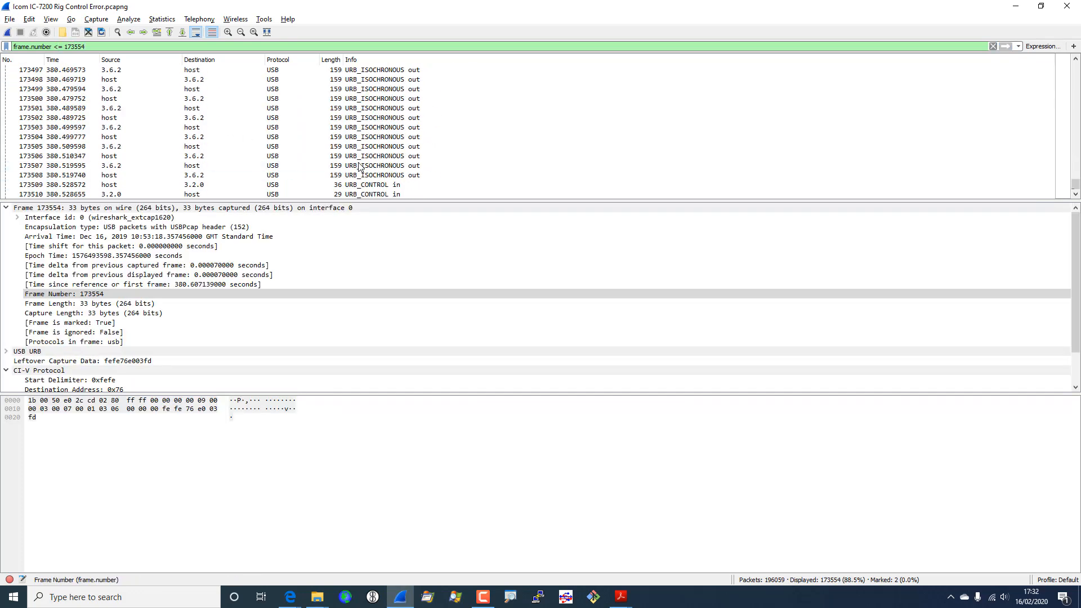
{"action": "scroll", "coordinate": [360, 166], "scroll_direction": "up", "scroll_amount": 20}
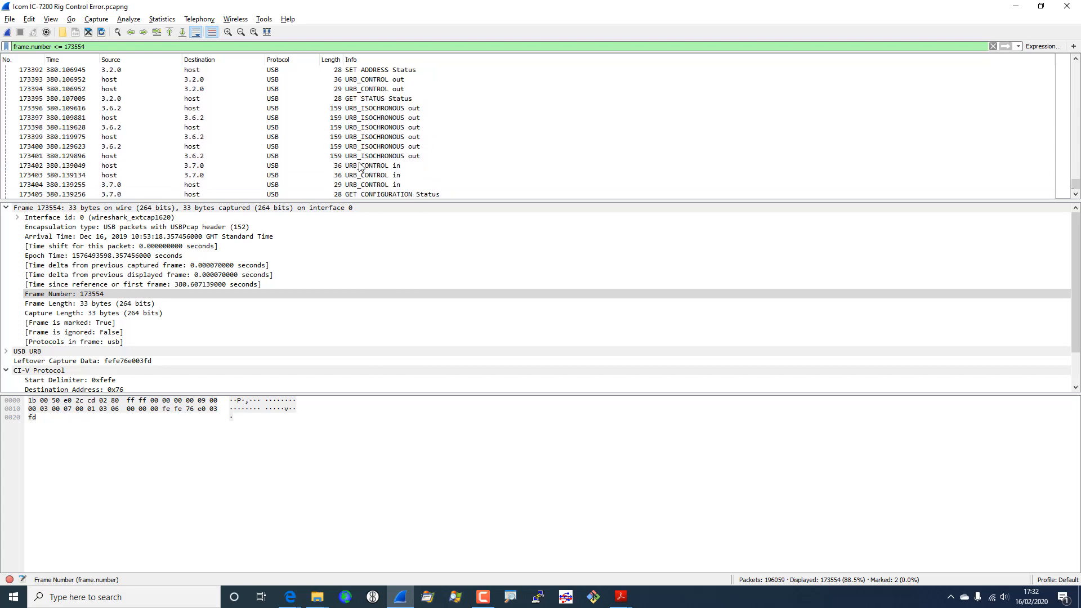
{"action": "scroll", "coordinate": [395, 166], "scroll_direction": "up", "scroll_amount": 4}
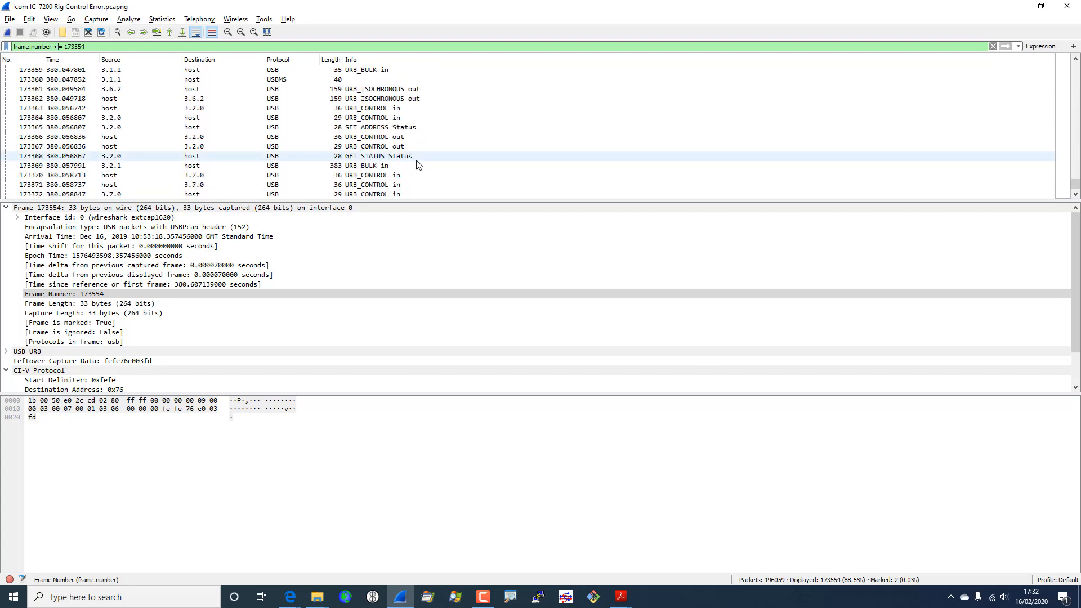
{"action": "scroll", "coordinate": [417, 165], "scroll_direction": "up", "scroll_amount": 20}
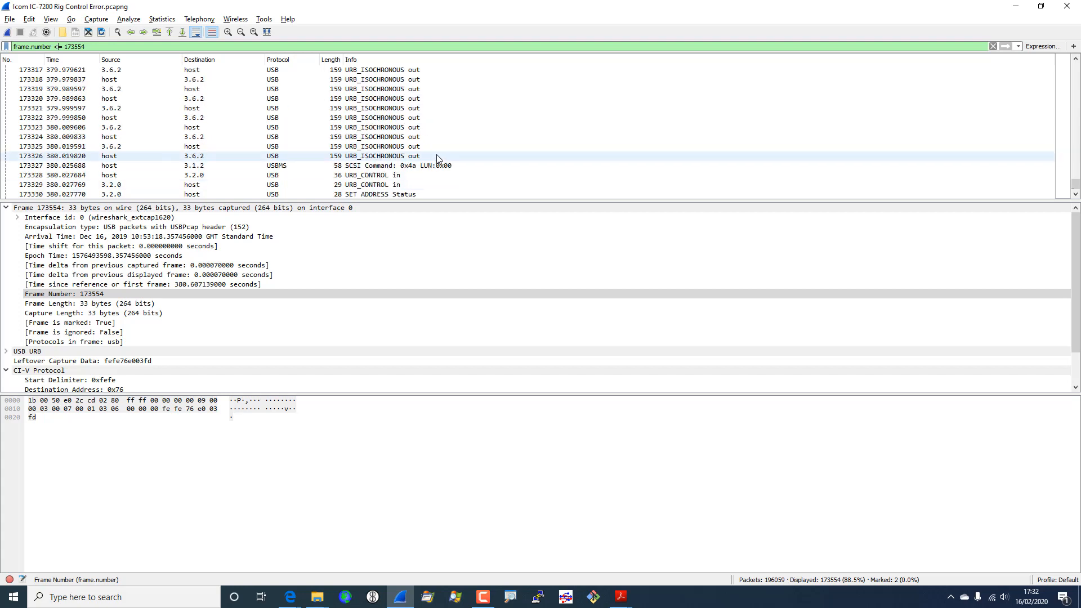
{"action": "scroll", "coordinate": [442, 158], "scroll_direction": "up", "scroll_amount": 20}
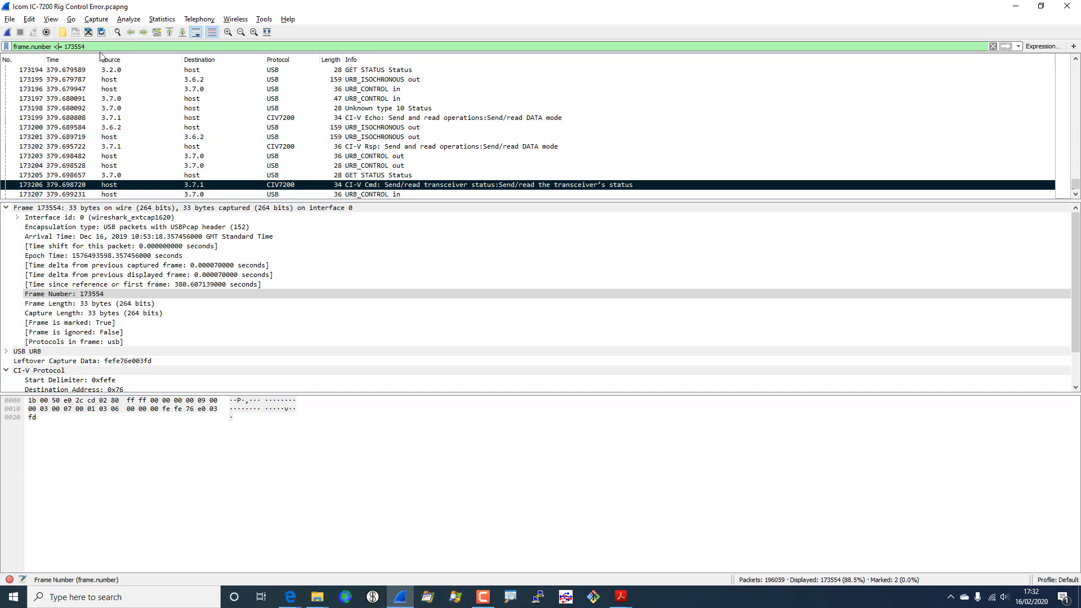
- Extend the filter with && frame.number >= 173206 and review the 349 remaining packets
{"action": "triple_click", "coordinate": [71, 46]}
{"action": "left_click", "coordinate": [113, 44]}
{"action": "type", "text": "&&"}
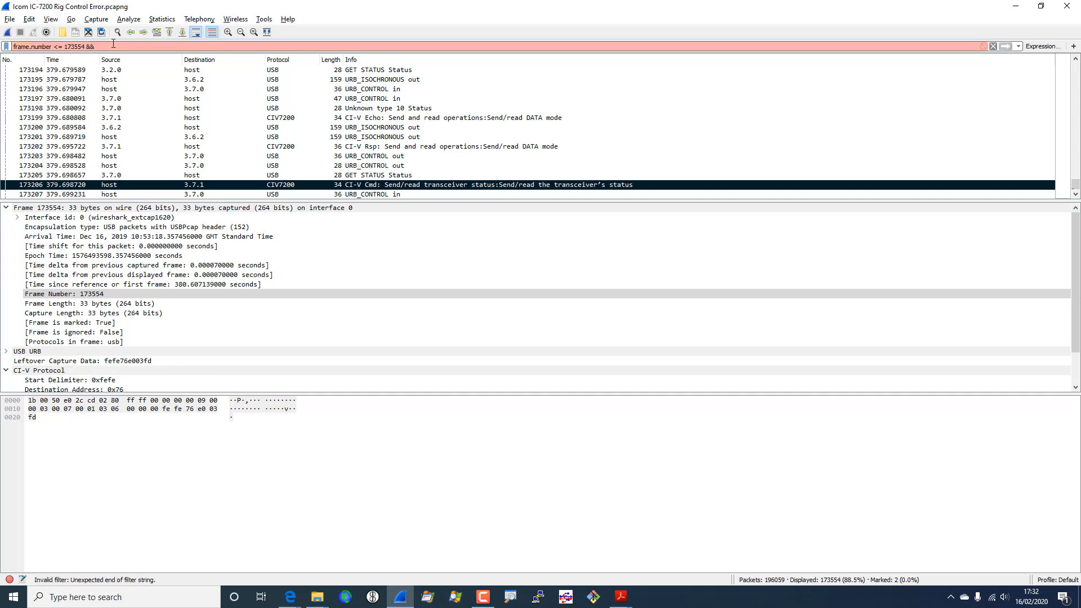
{"action": "type", "text": " frame"}
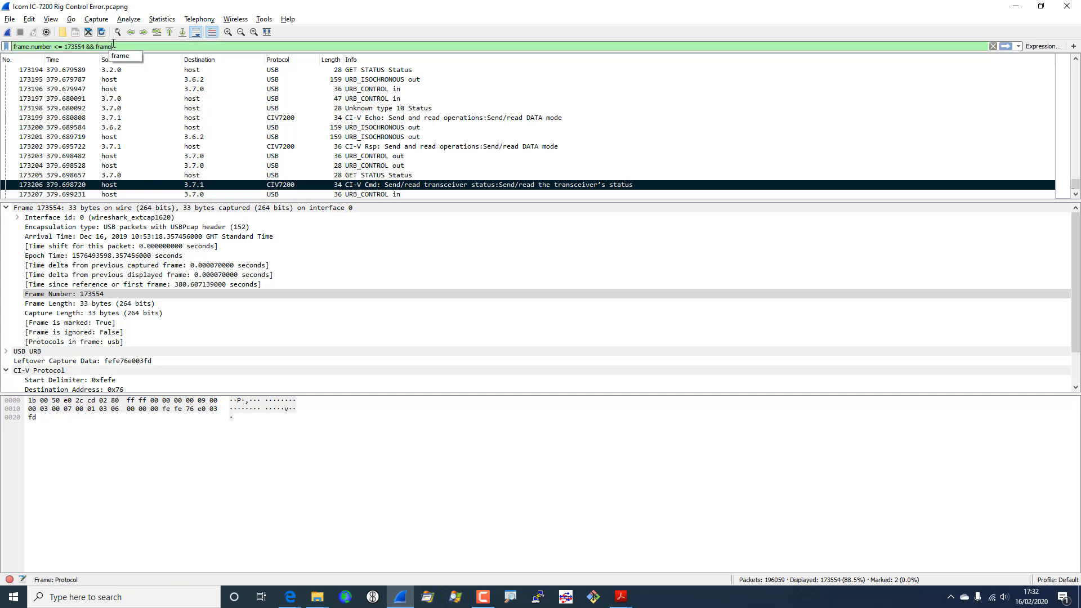
{"action": "type", "text": ".number"}
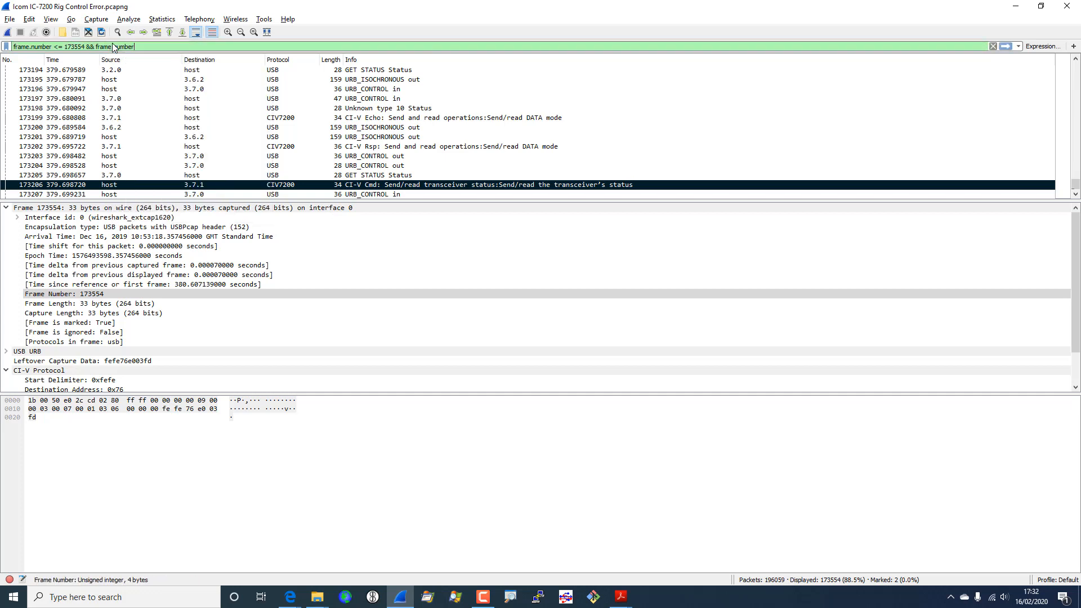
{"action": "type", "text": " <"}
{"action": "key", "text": "BackSpace"}
{"action": "type", "text": ">="}
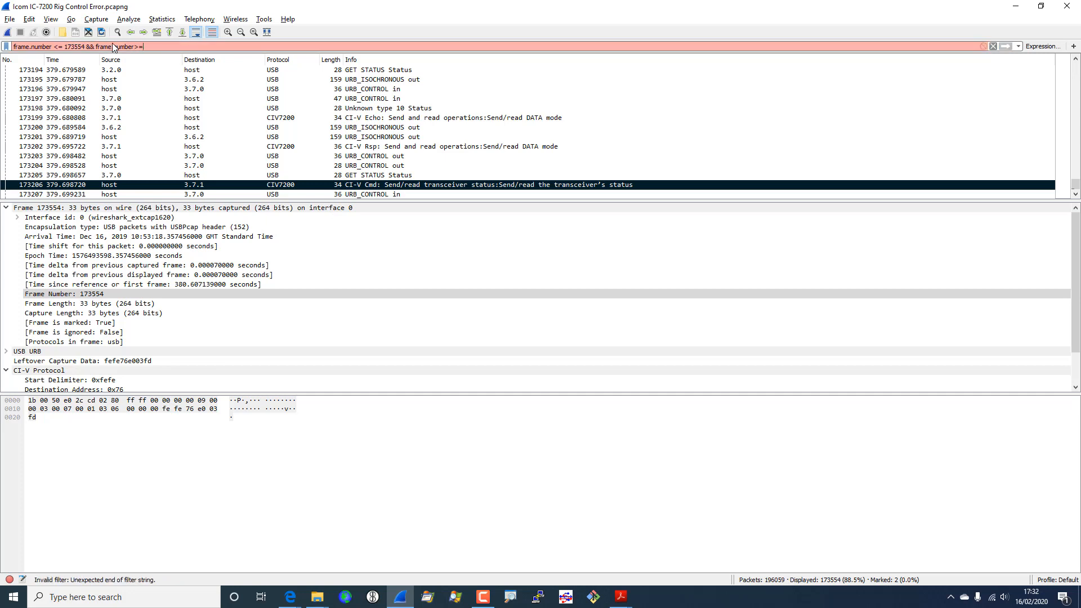
{"action": "type", "text": "17"}
{"action": "type", "text": "3206"}
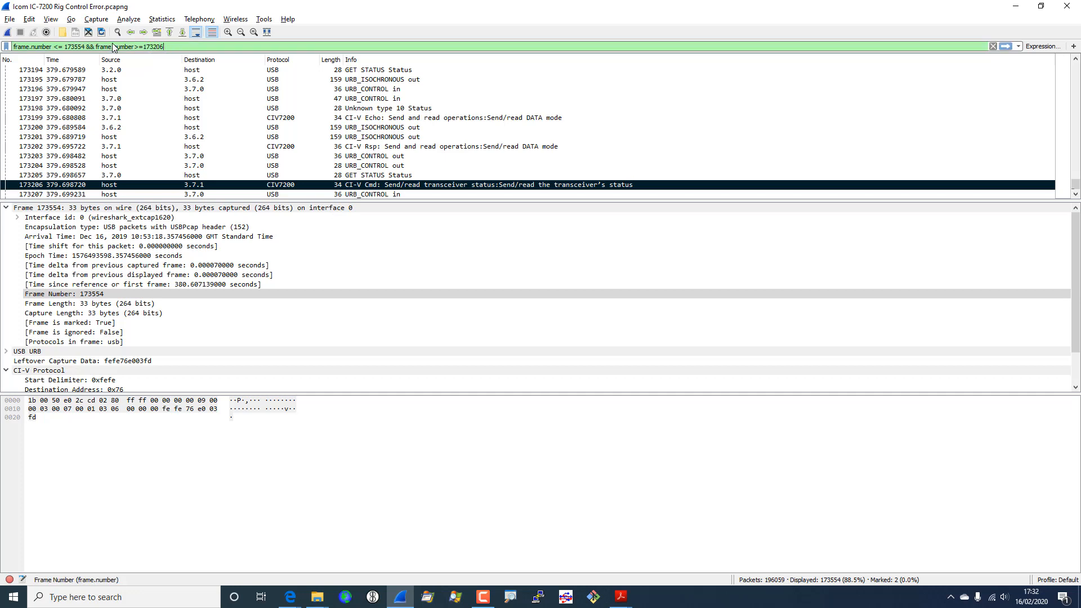
{"action": "key", "text": "Return"}
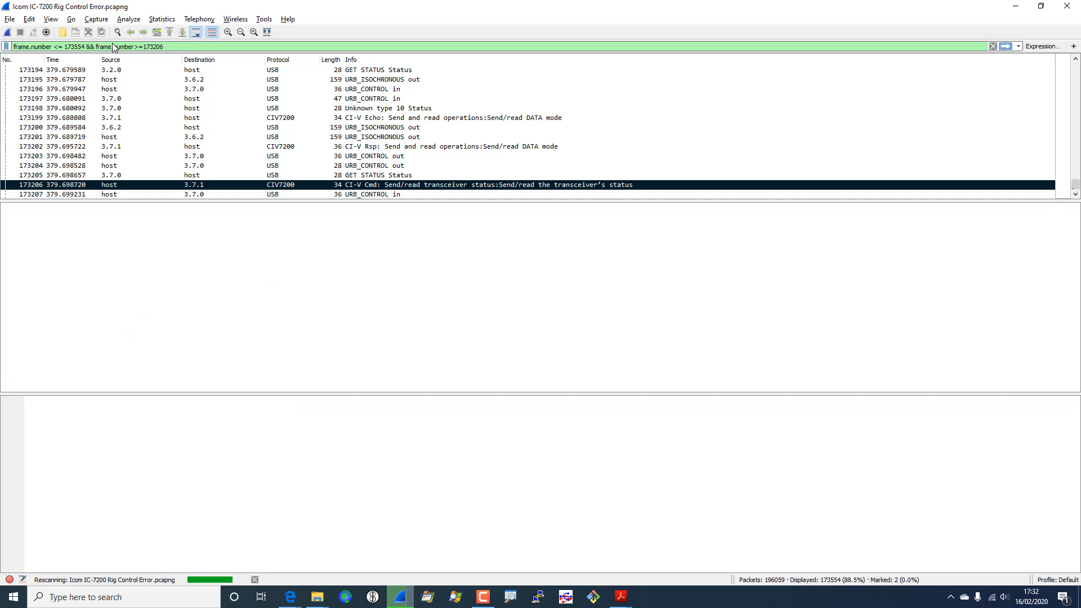
{"action": "scroll", "coordinate": [294, 107], "scroll_direction": "up", "scroll_amount": 16}
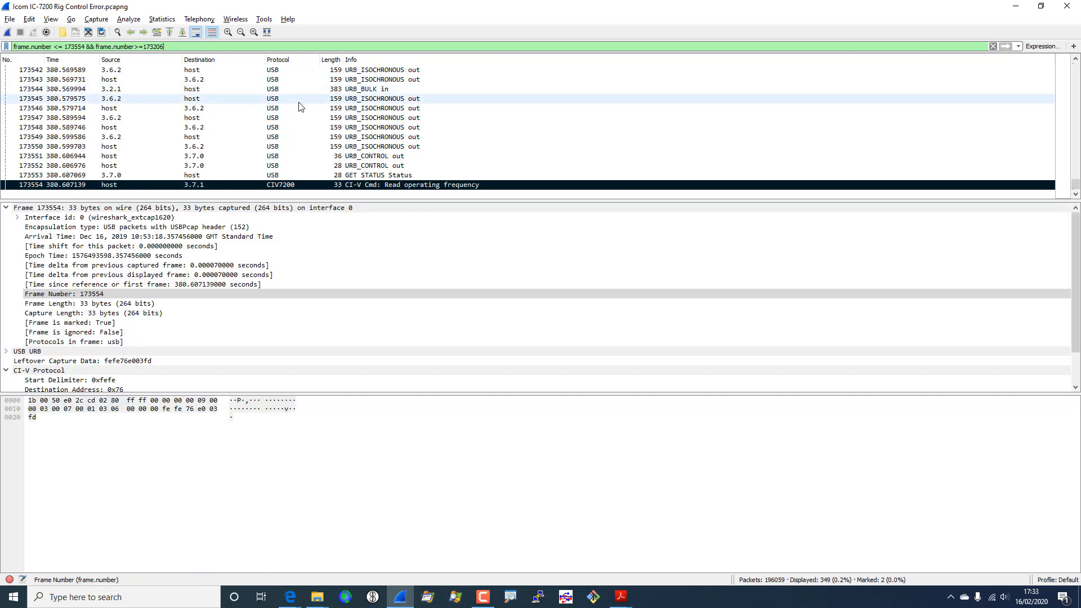
{"action": "scroll", "coordinate": [317, 113], "scroll_direction": "up", "scroll_amount": 20}
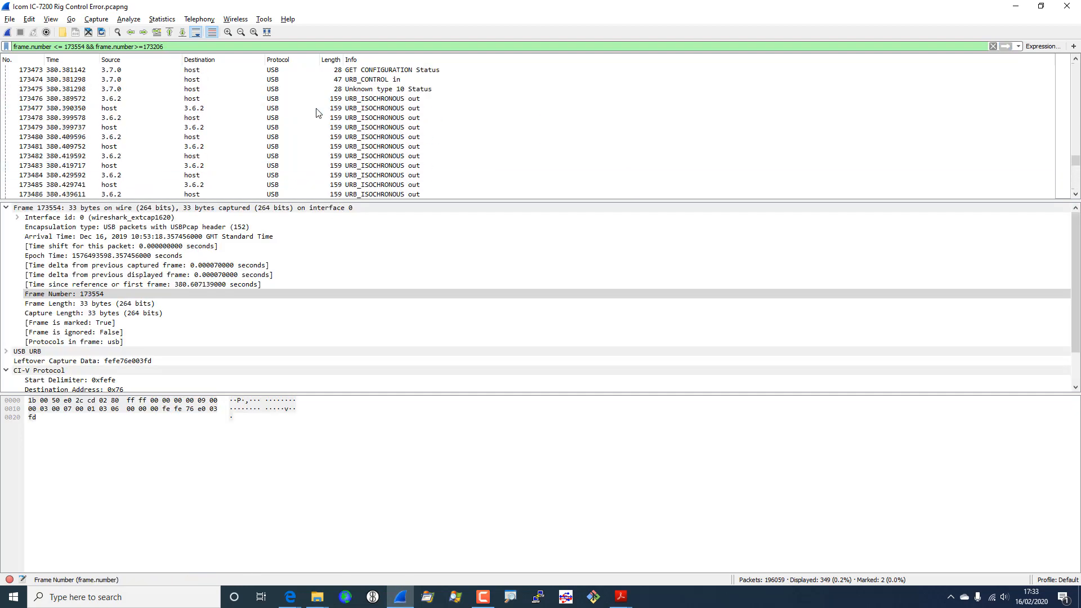
{"action": "scroll", "coordinate": [317, 113], "scroll_direction": "up", "scroll_amount": 17}
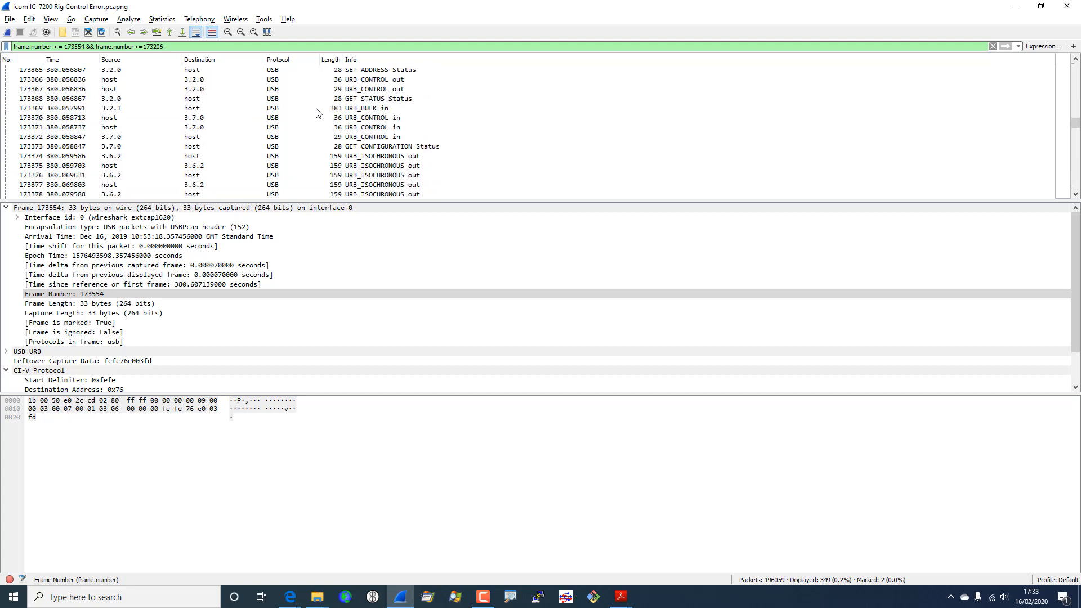
{"action": "scroll", "coordinate": [317, 112], "scroll_direction": "down", "scroll_amount": 16}
{"action": "scroll", "coordinate": [317, 113], "scroll_direction": "up", "scroll_amount": 4}
{"action": "scroll", "coordinate": [317, 112], "scroll_direction": "down", "scroll_amount": 5}
{"action": "scroll", "coordinate": [317, 112], "scroll_direction": "up", "scroll_amount": 3}
{"action": "scroll", "coordinate": [317, 113], "scroll_direction": "up", "scroll_amount": 2}
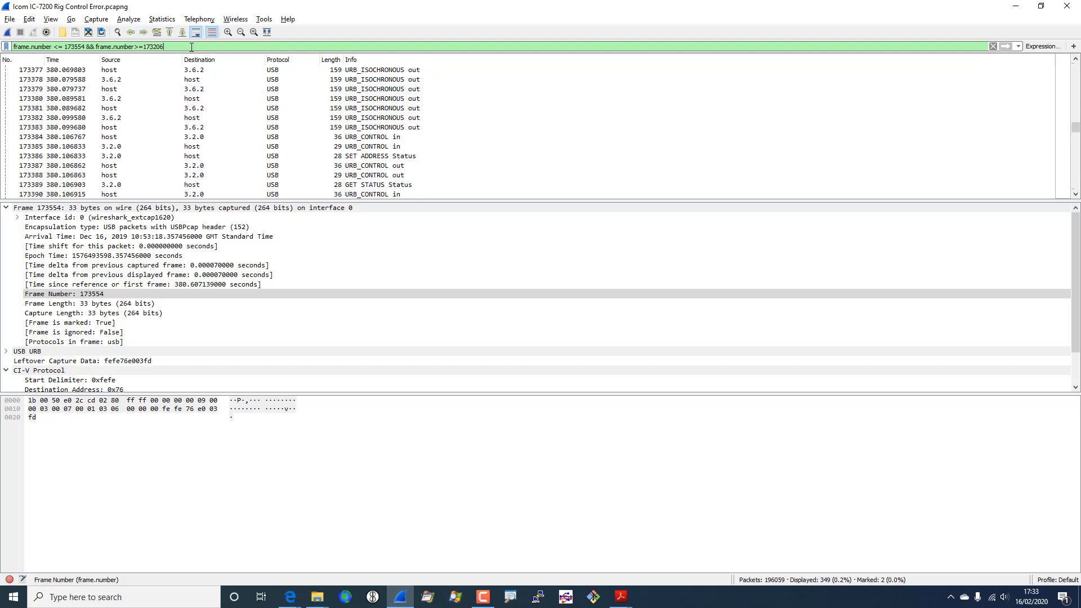
- Append && (usb.addr==3.7.0 || usb.addr==3.7.1) to the display filter and apply it
{"action": "type", "text": "&&"}
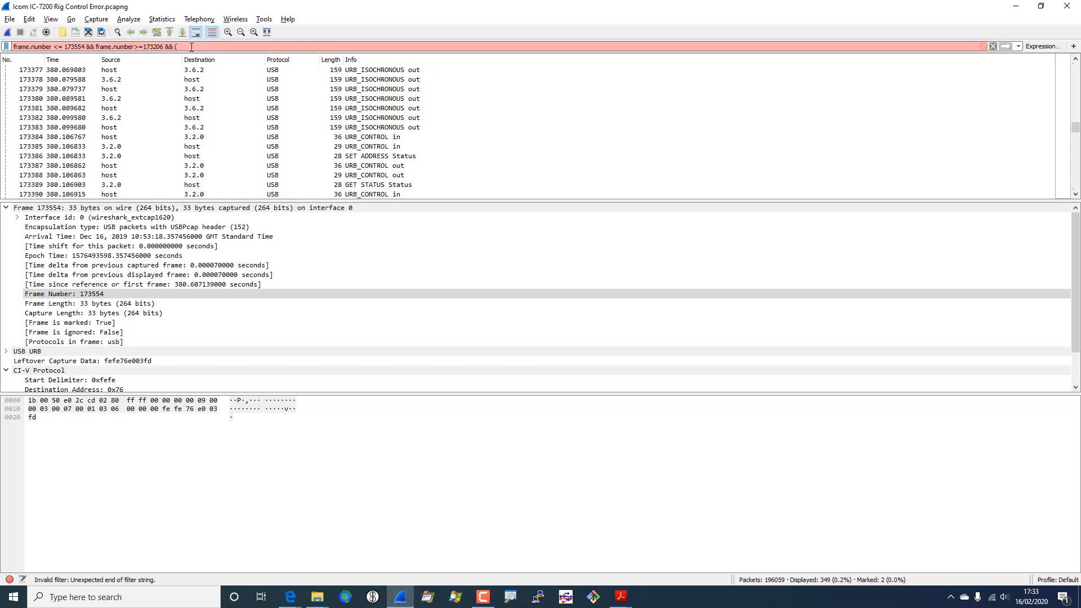
{"action": "type", "text": " (ud"}
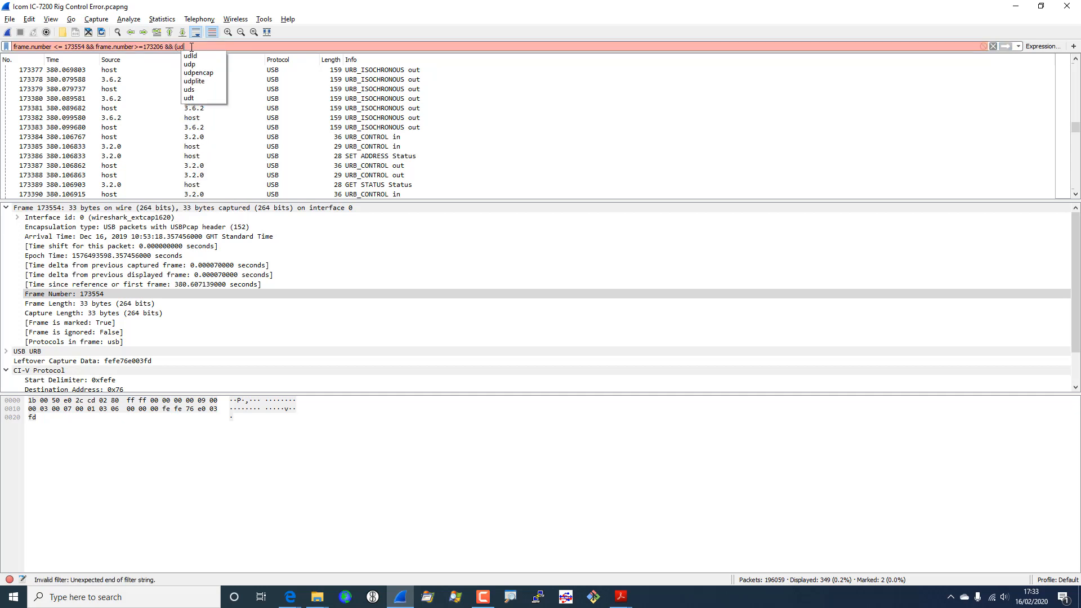
{"action": "key", "text": "BackSpace"}
{"action": "type", "text": "sb.addr==3"}
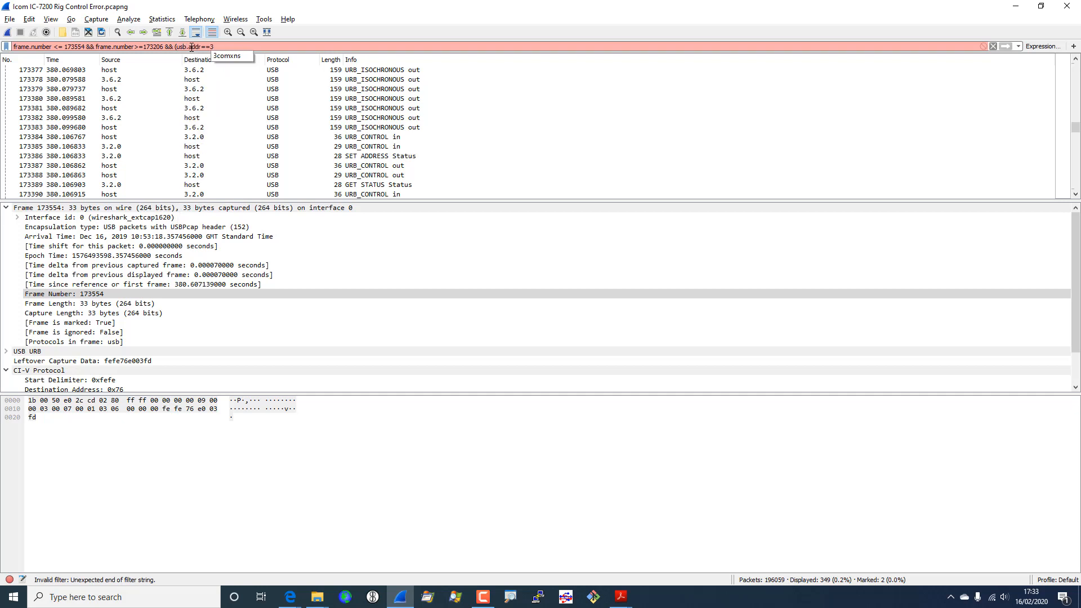
{"action": "type", "text": ".7.0 || usb"}
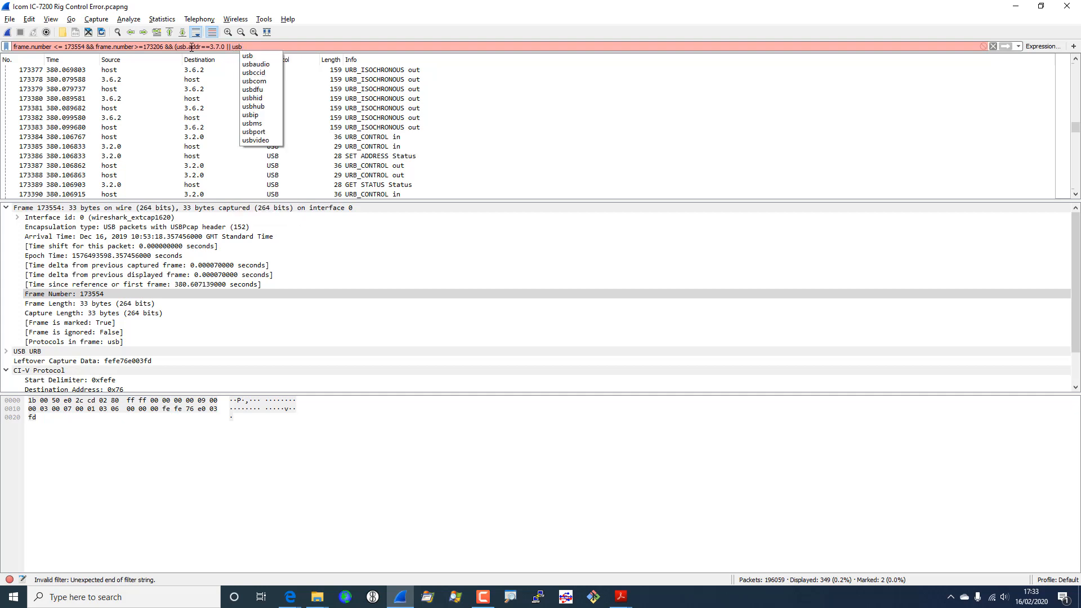
{"action": "type", "text": ".addr==3.7.1)"}
{"action": "key", "text": "Return"}
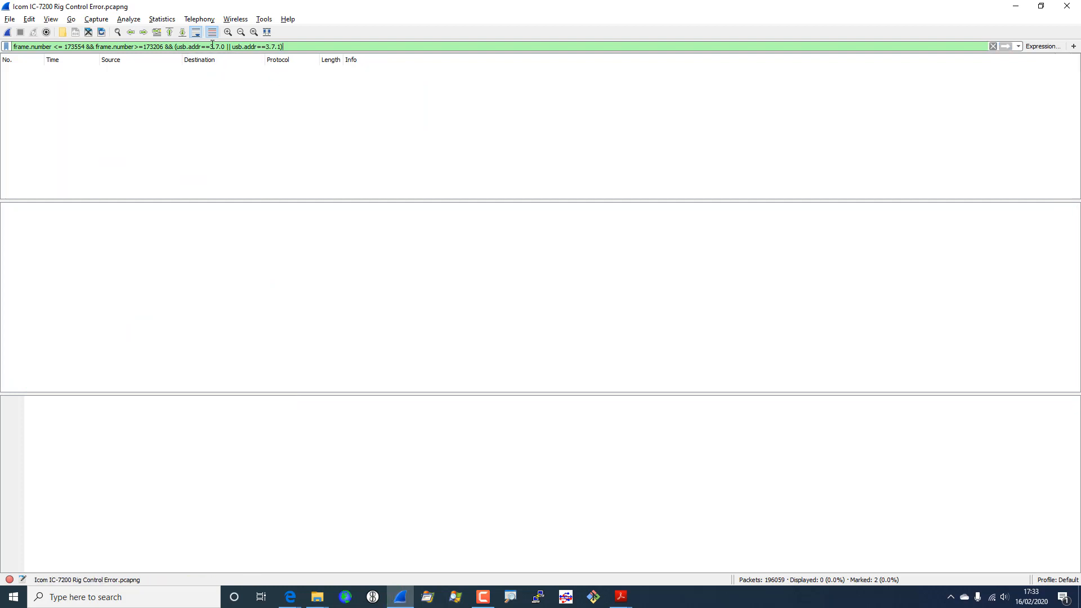
- Quote both addresses as "3.7.0" and "3.7.1" and reapply, leaving 71 packets
{"action": "left_click", "coordinate": [212, 47]}
{"action": "type", "text": "\""}
{"action": "type", "text": "\""}
{"action": "key", "text": "Right"}
{"action": "key", "text": "Right"}
{"action": "key", "text": "Right"}
{"action": "key", "text": "Right"}
{"action": "key", "text": "Right"}
{"action": "key", "text": "Right"}
{"action": "key", "text": "Right"}
{"action": "key", "text": "Right"}
{"action": "key", "text": "Right"}
{"action": "key", "text": "Right"}
{"action": "key", "text": "Right"}
{"action": "key", "text": "Right"}
{"action": "key", "text": "Right"}
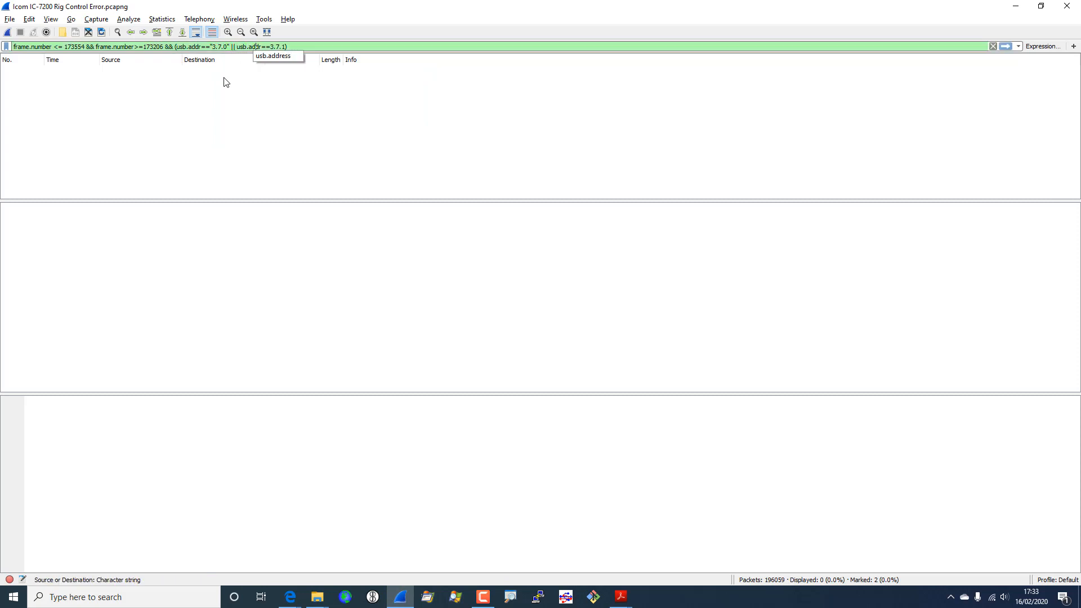
{"action": "type", "text": "\""}
{"action": "key", "text": "Right"}
{"action": "type", "text": "\""}
{"action": "key", "text": "Return"}
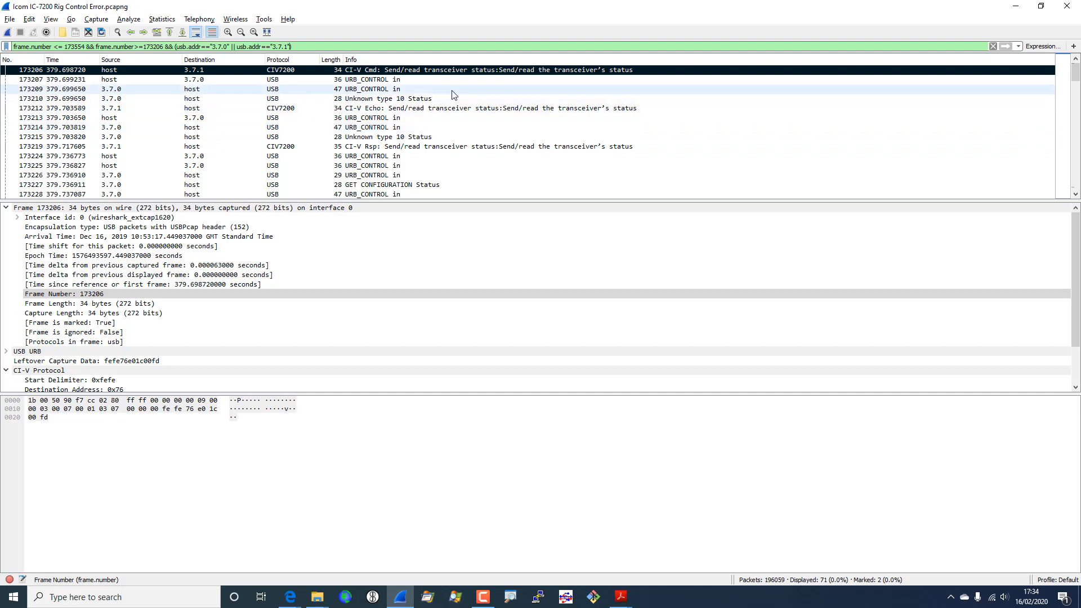
{"action": "scroll", "coordinate": [454, 94], "scroll_direction": "down", "scroll_amount": 19}
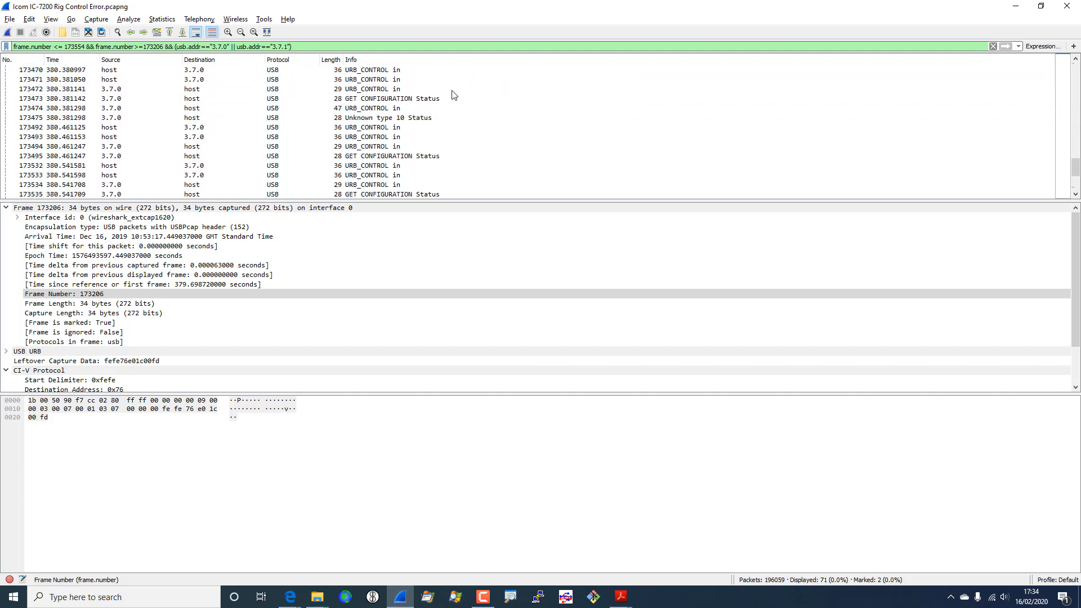
{"action": "scroll", "coordinate": [454, 94], "scroll_direction": "up", "scroll_amount": 19}
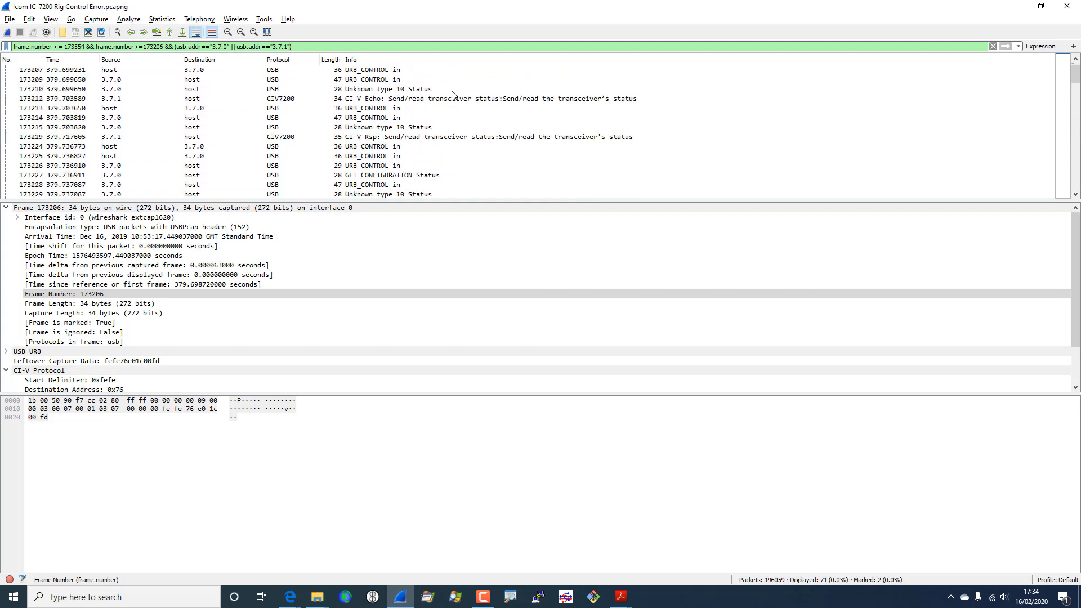